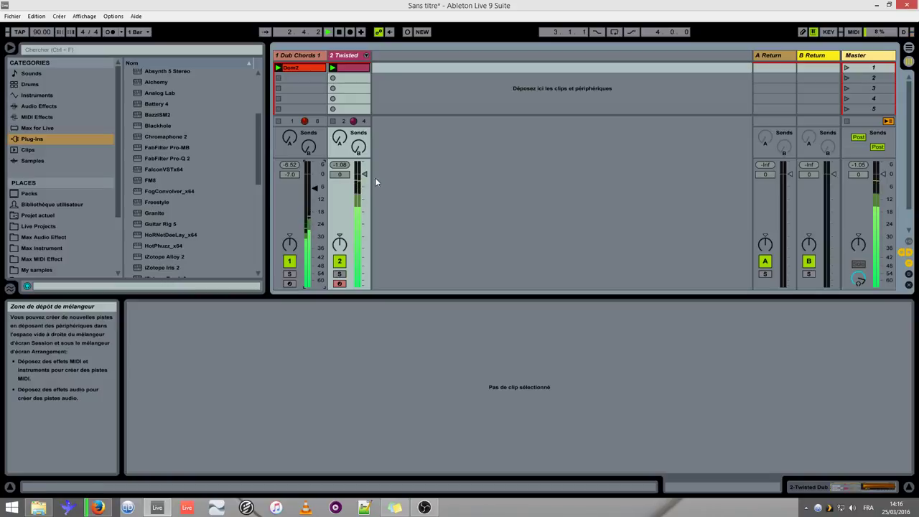
Step: Lower the Twisted track's volume to -2.2 dB and load the Kontakt 5 plug-in on a new track
left_click_drag(364, 174, 365, 179)
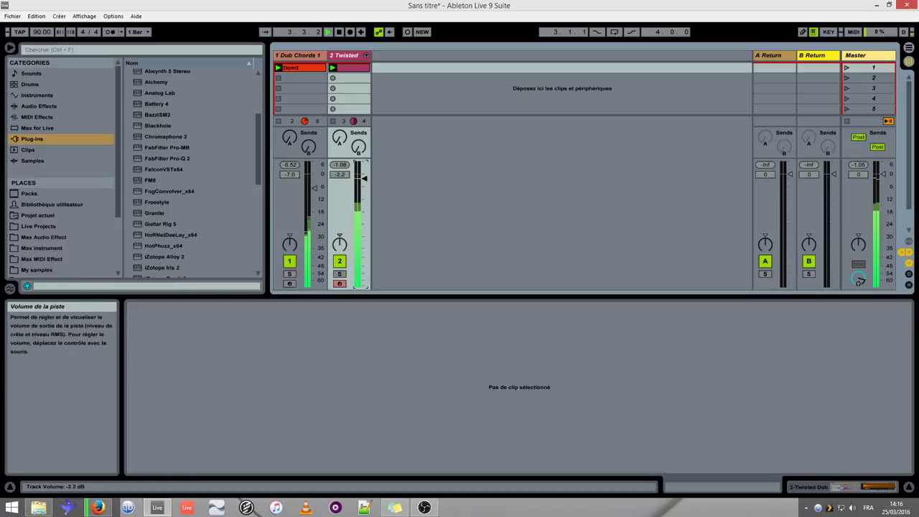
scroll(257, 162, "down", 3)
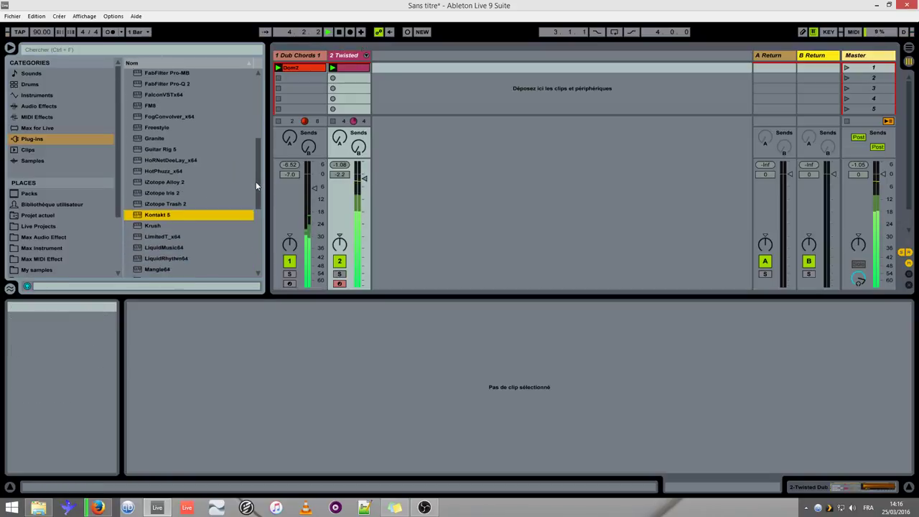
left_click_drag(190, 191, 416, 68)
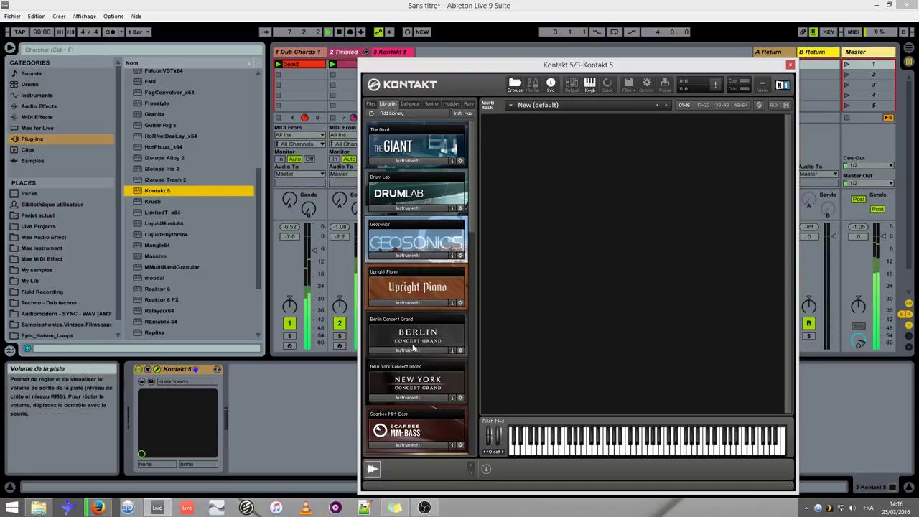
Step: Load Session Horns - Single Articulation from the Session Horns library in Kontakt
scroll(418, 349, "down", 3)
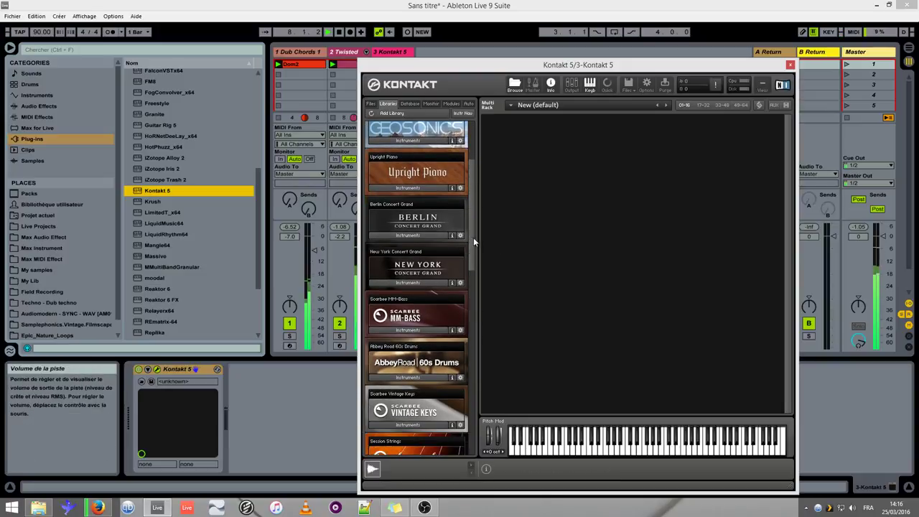
left_click_drag(474, 239, 473, 321)
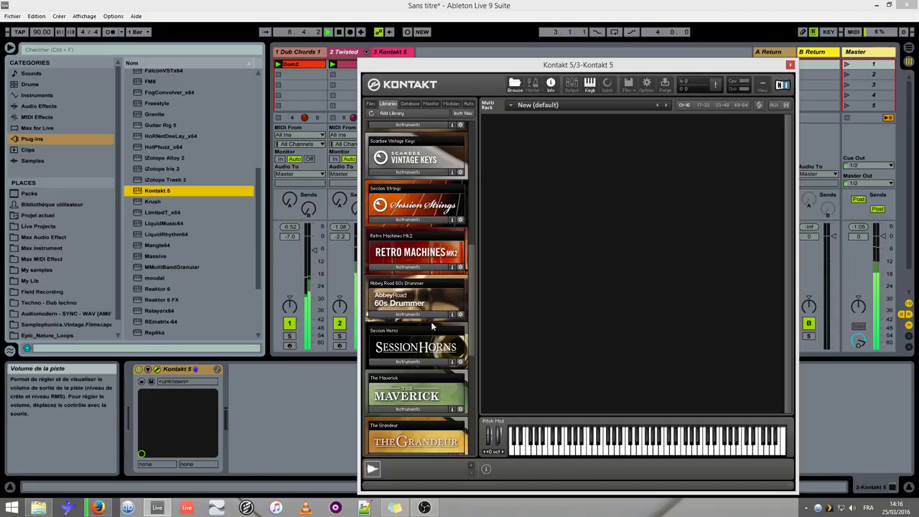
left_click(422, 361)
double_click(424, 383)
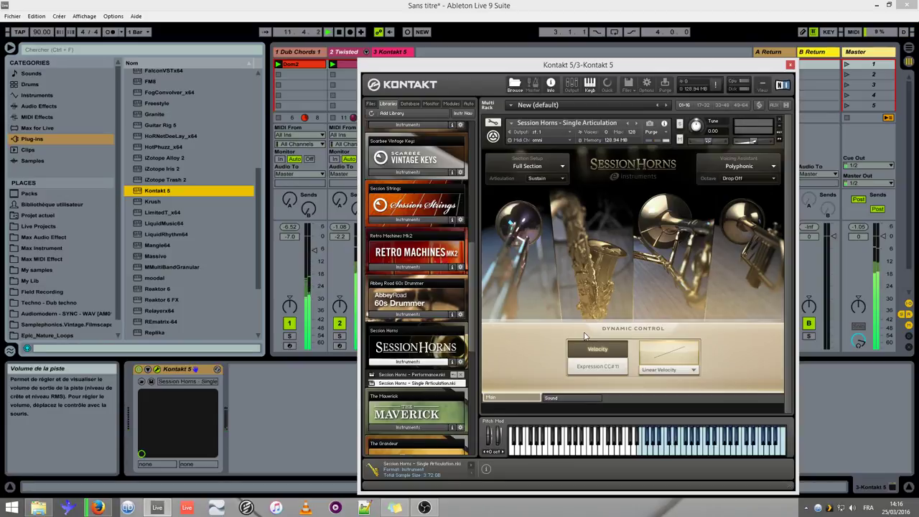
Step: Set the horns' velocity curve to Soft Velocity and try the Dub Delays 2 and Distortion Delay 1 master effects
left_click(659, 369)
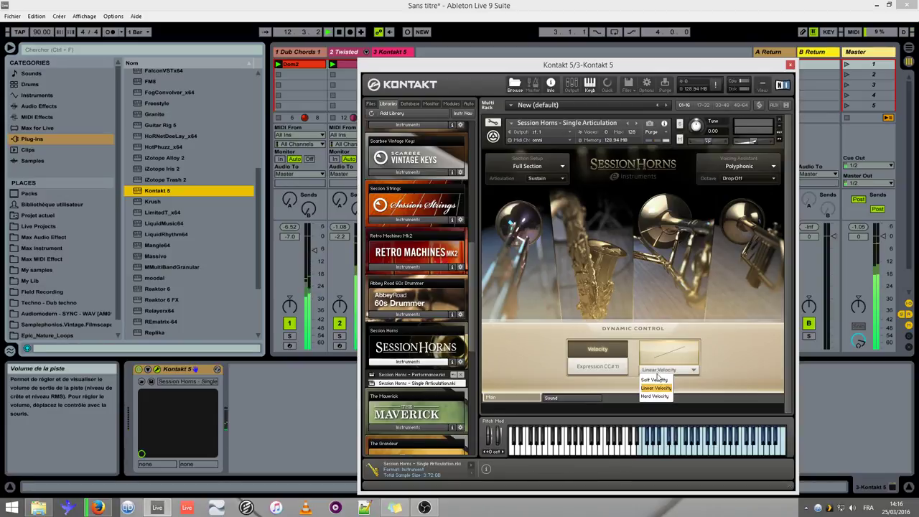
left_click(655, 379)
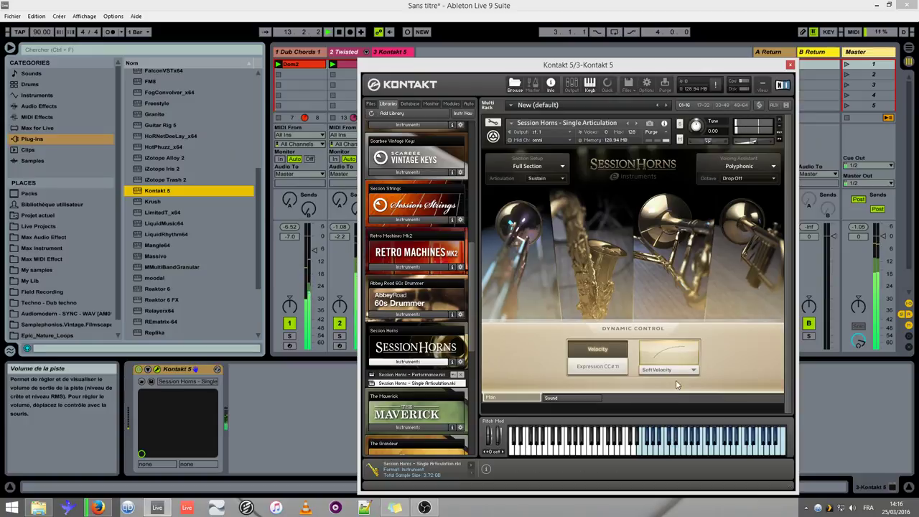
left_click(569, 397)
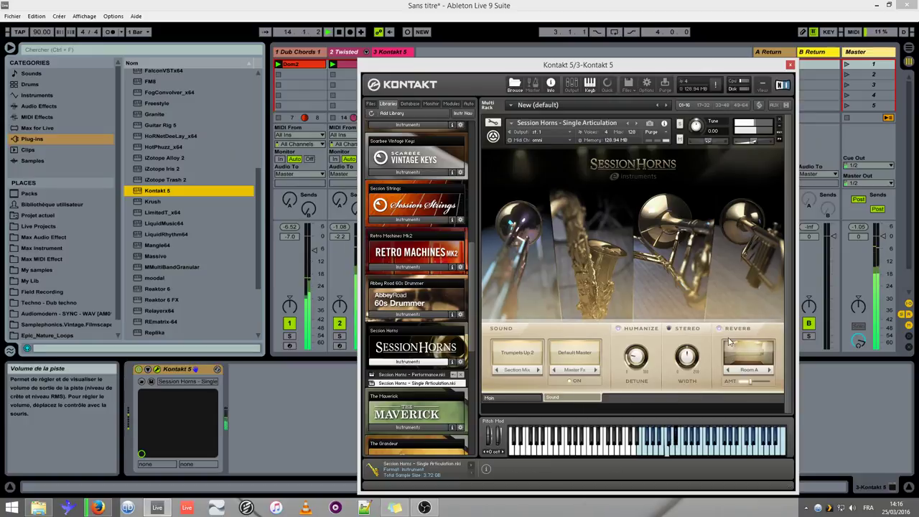
left_click(572, 354)
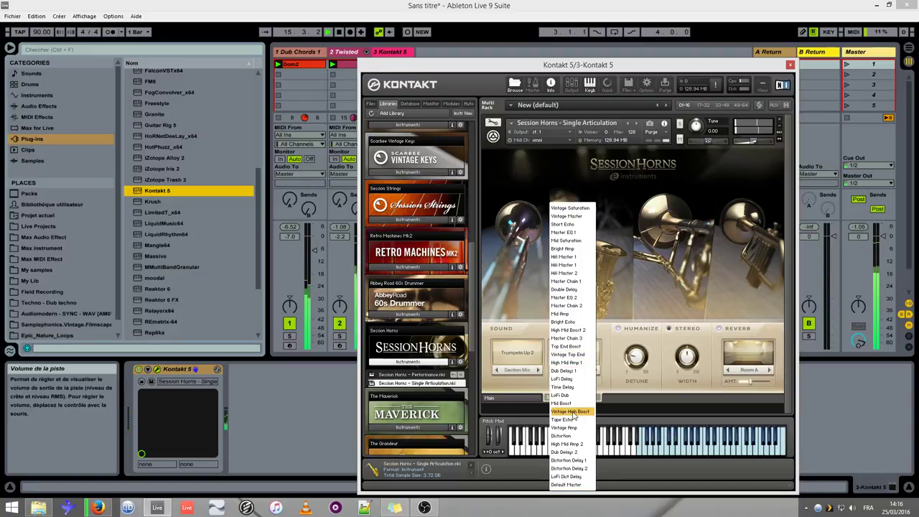
left_click(564, 452)
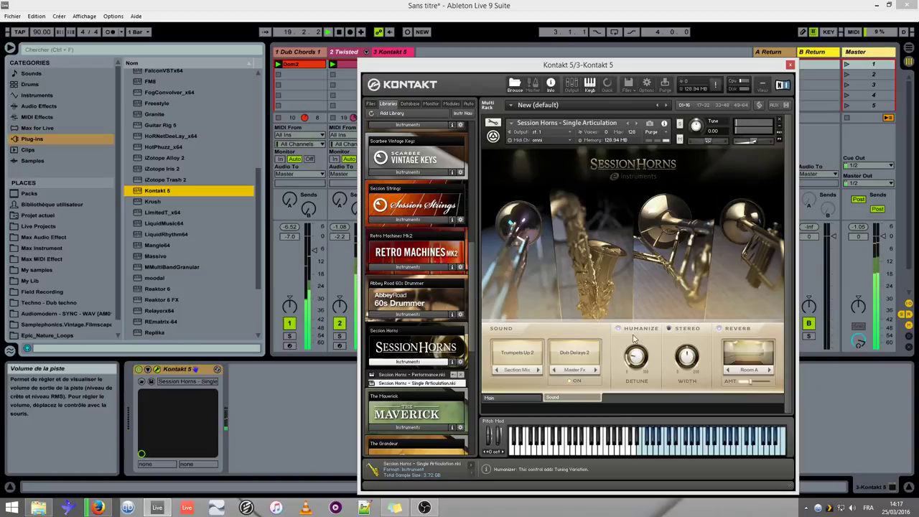
left_click(574, 353)
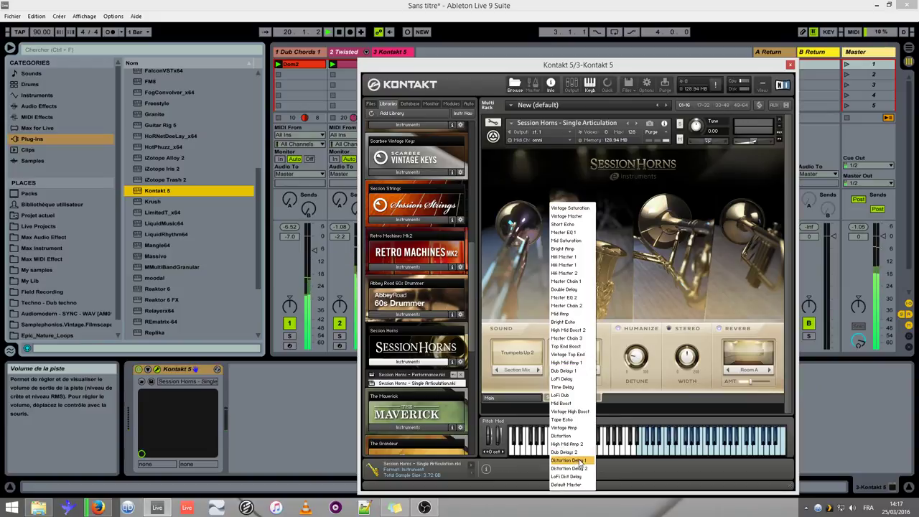
left_click(580, 461)
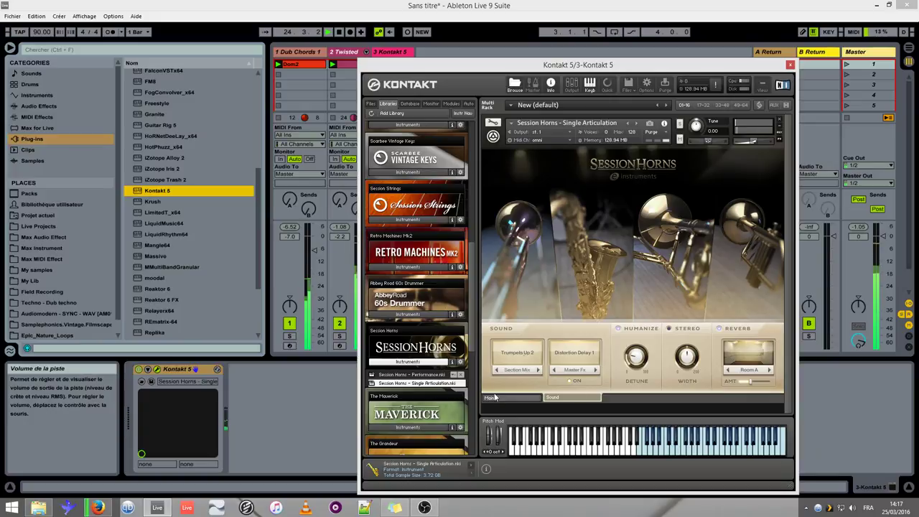
Step: Audition the horns' section mixes Standard Section 4, Mellow Horns 1, Sax & Brass 1 and Trumpets Up 1
left_click(512, 361)
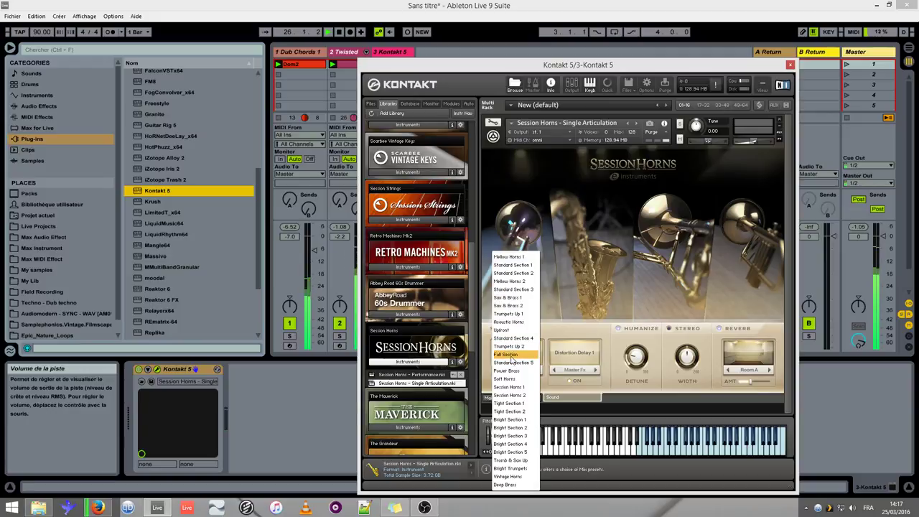
left_click(515, 338)
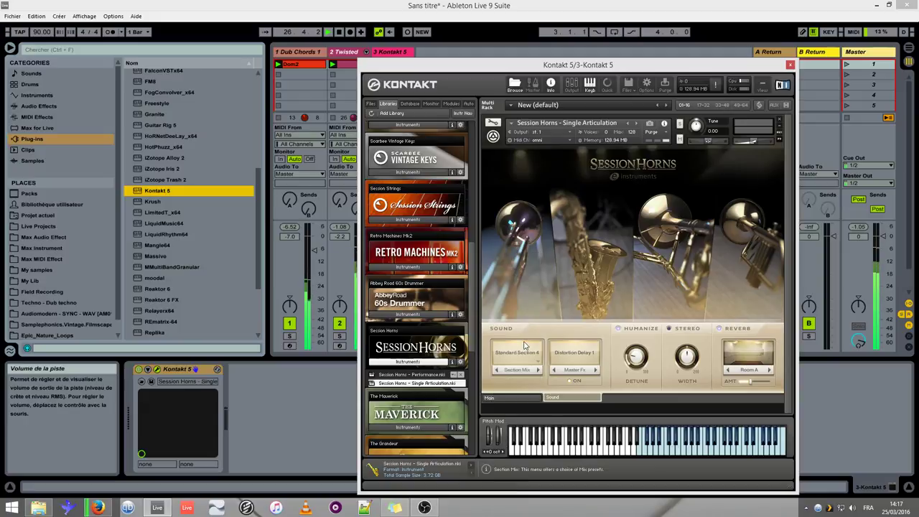
left_click(526, 369)
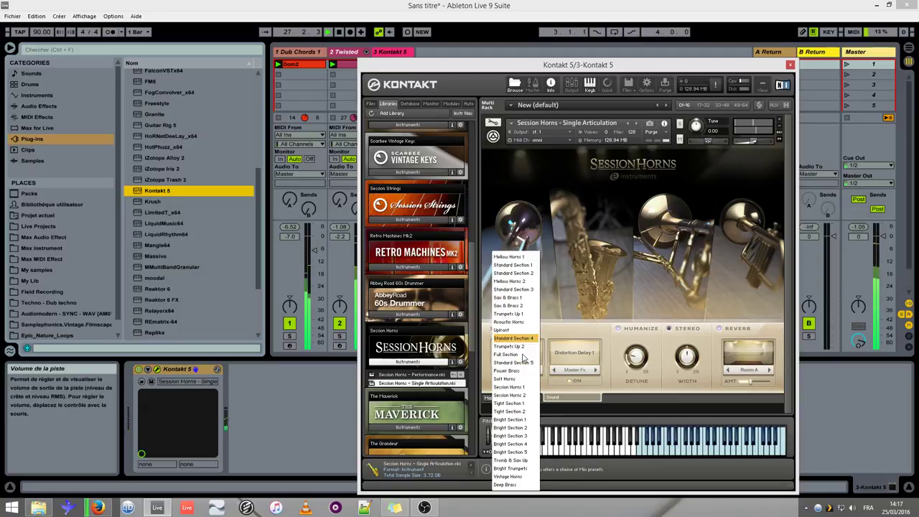
left_click(530, 265)
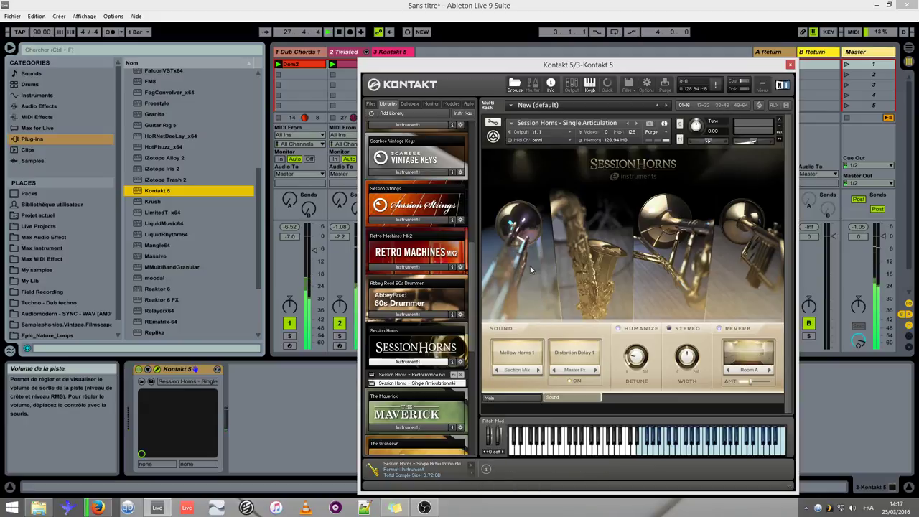
left_click(521, 355)
left_click(519, 305)
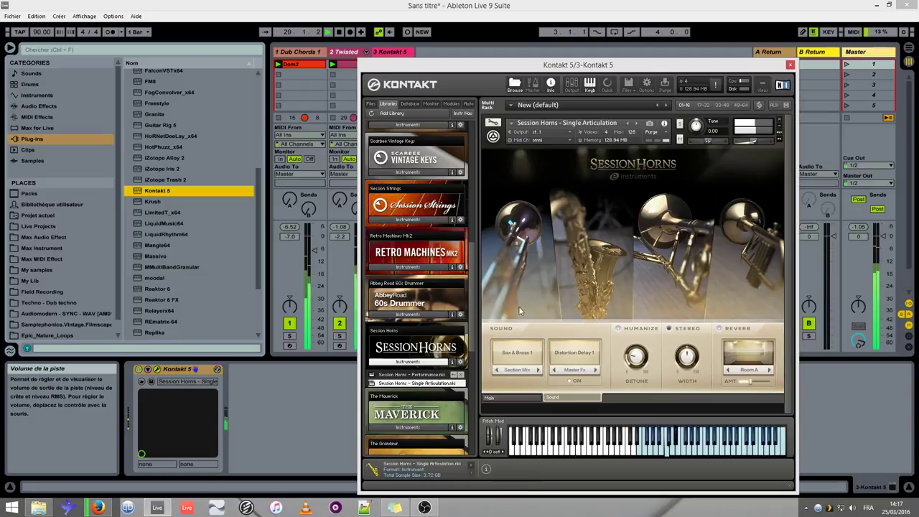
left_click(522, 362)
left_click(519, 314)
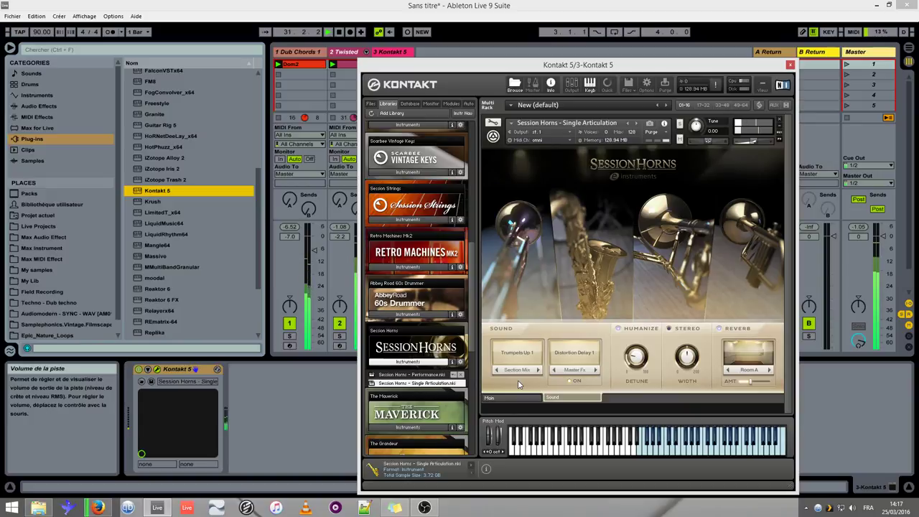
Step: Add Session Horns - Performance to the rack and remove the Single Articulation instrument without saving its changes
left_click(420, 374)
left_click_drag(420, 375, 494, 314)
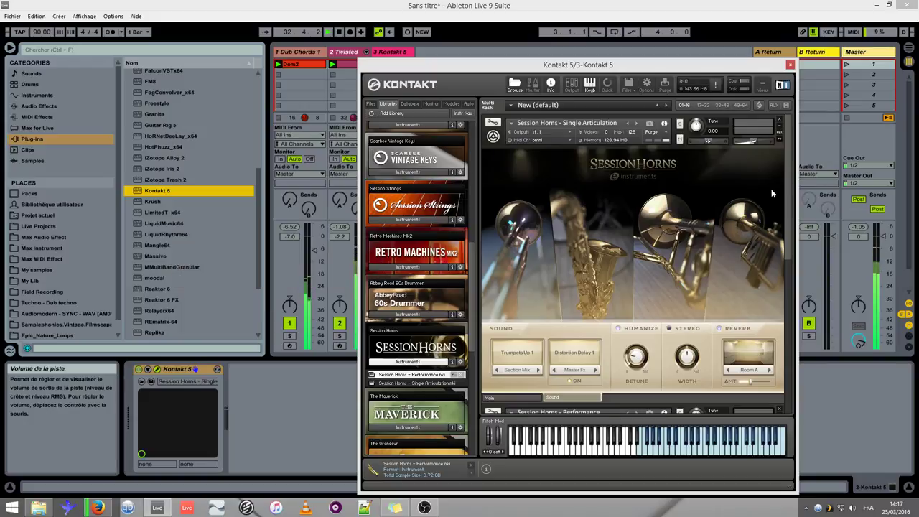
left_click(780, 120)
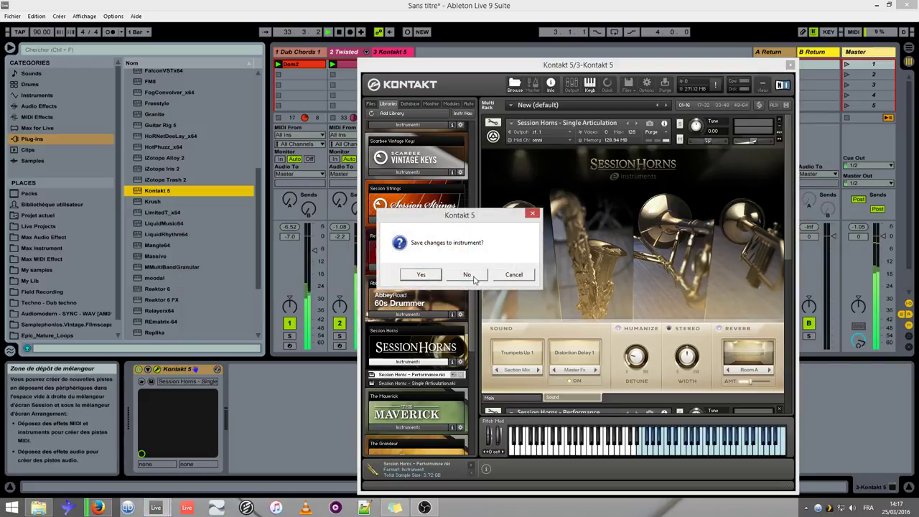
left_click(467, 275)
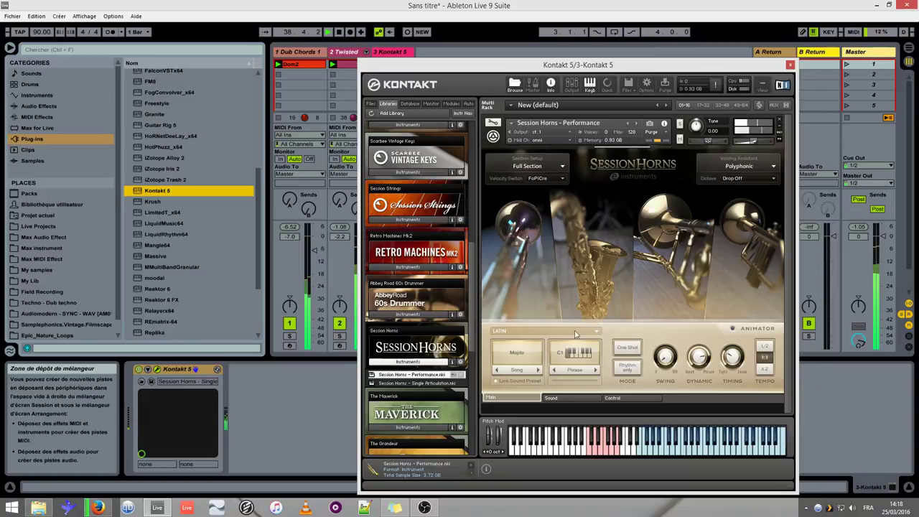
Step: Browse the Latin song presets in the Animator and switch its style to Reggae
left_click(524, 355)
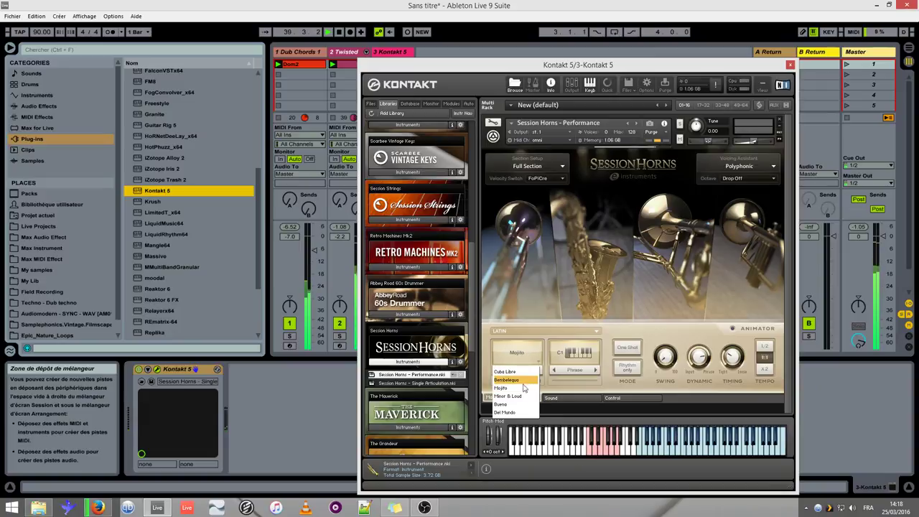
left_click(574, 351)
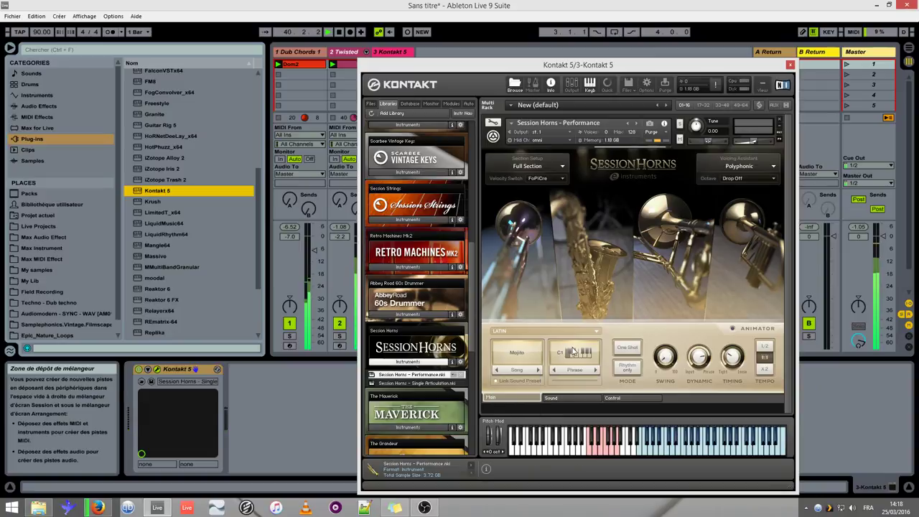
left_click(586, 332)
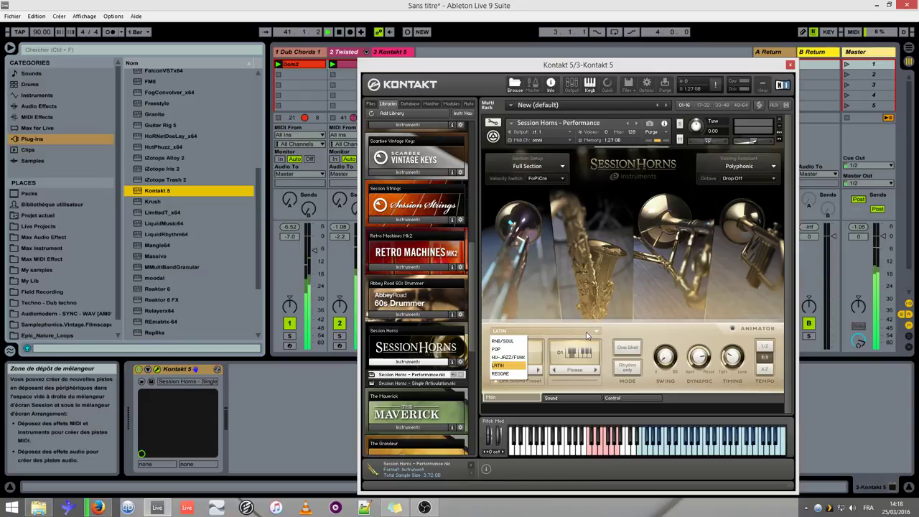
left_click(512, 374)
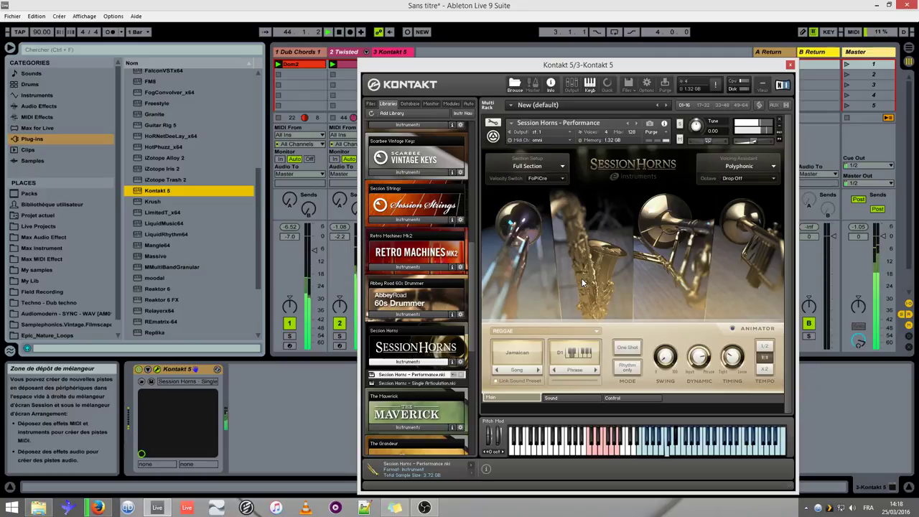
Step: Replace the Performance instrument with Session Horns - Single Articulation, discarding changes, and set its velocity curve to Soft Velocity
left_click(780, 122)
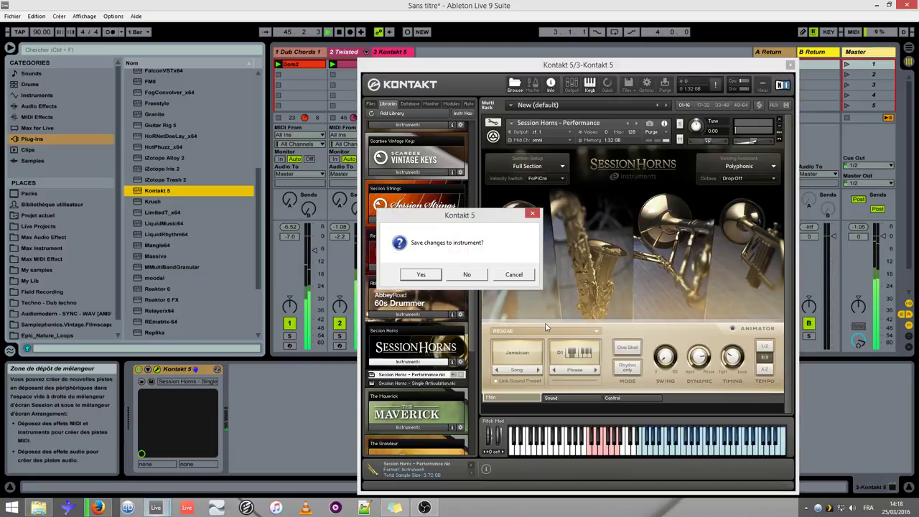
left_click(467, 275)
left_click_drag(435, 384, 603, 327)
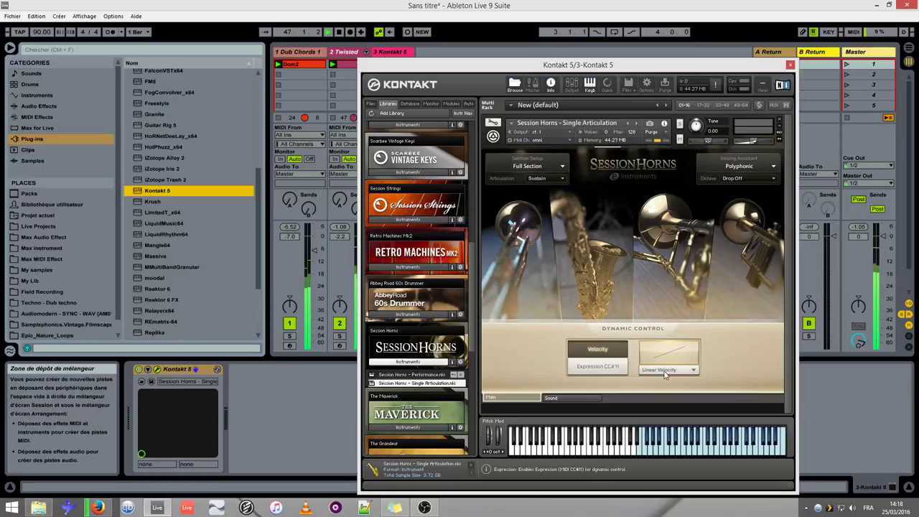
left_click(666, 370)
left_click(655, 387)
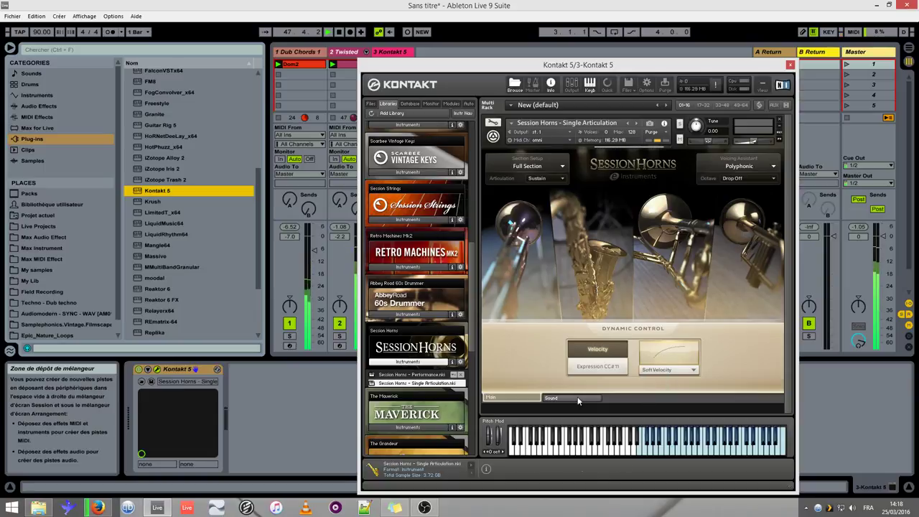
Step: Set the horns' master effect to Distortion Delay 1 with reverb off and close the Kontakt window
left_click(578, 399)
left_click(561, 359)
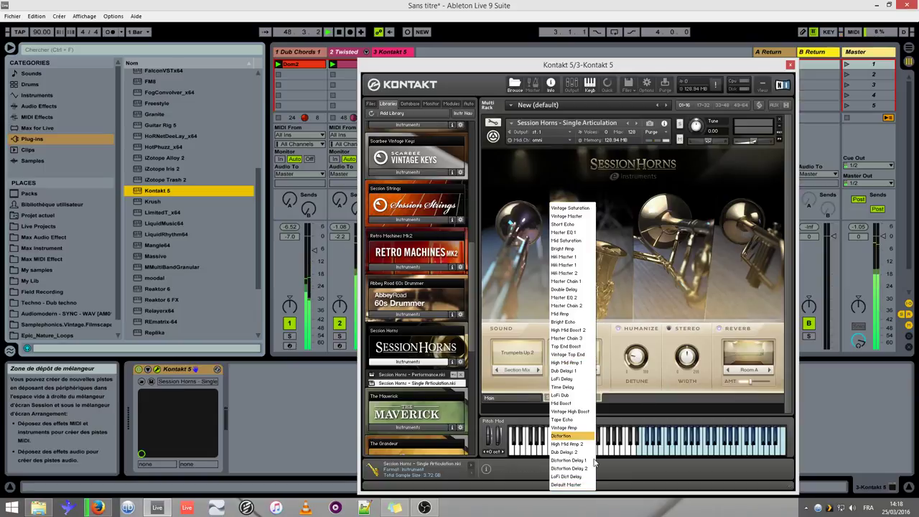
left_click(585, 460)
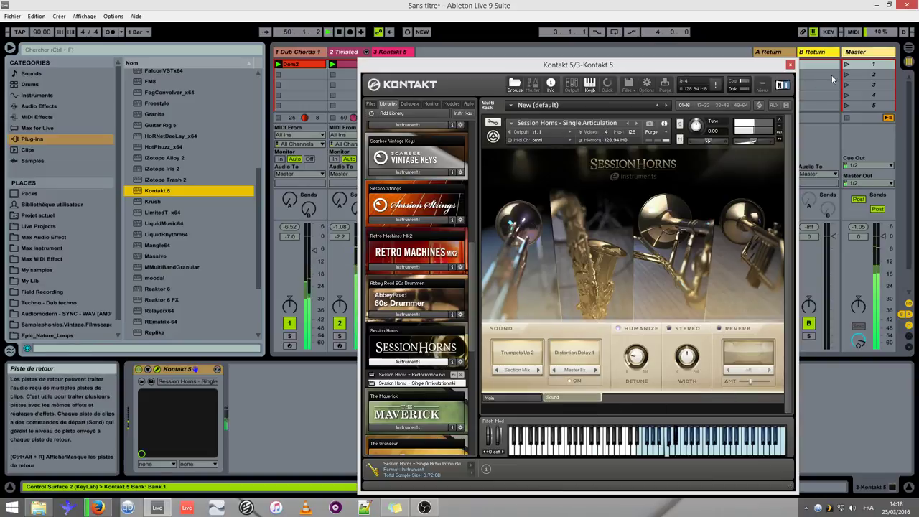
left_click(790, 66)
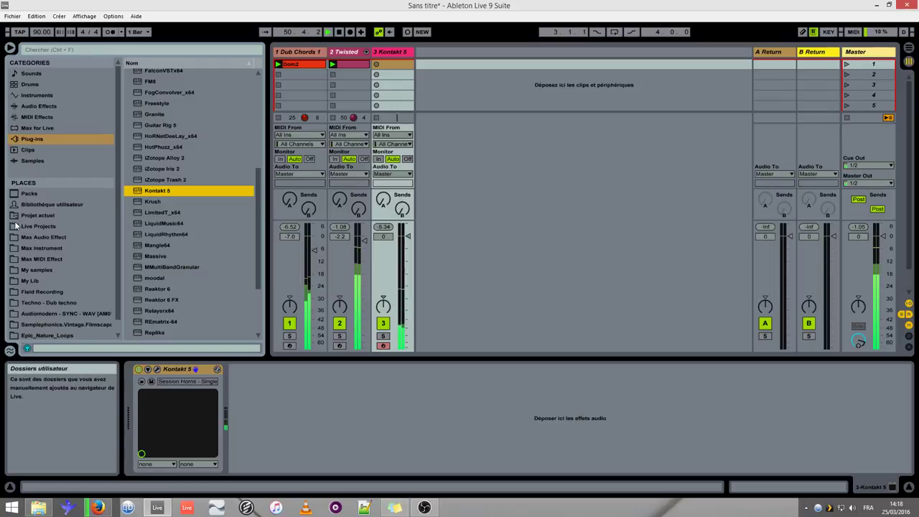
Step: Add the Diffuse preset A little Sizzle.adv from the Dub Machines pack after Kontakt, and swap it for Pinpong Plate.adv
left_click(28, 193)
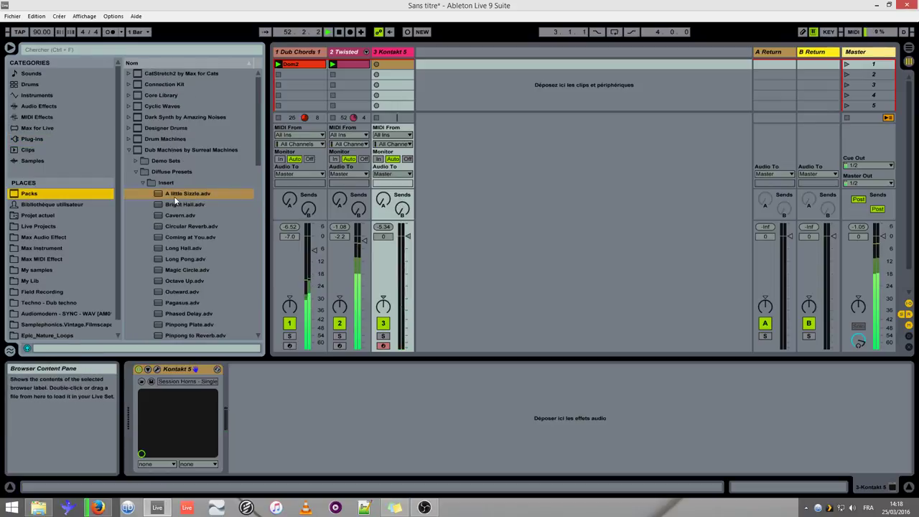
double_click(174, 196)
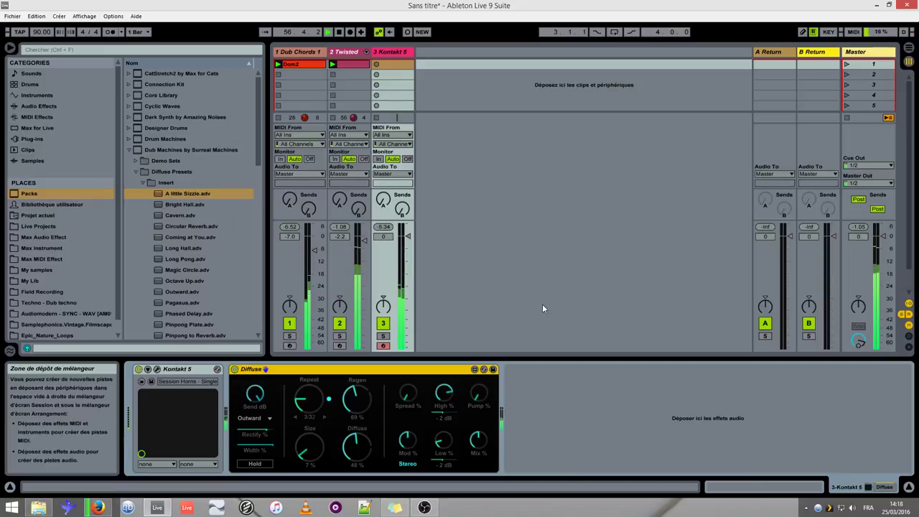
left_click(483, 369)
double_click(189, 269)
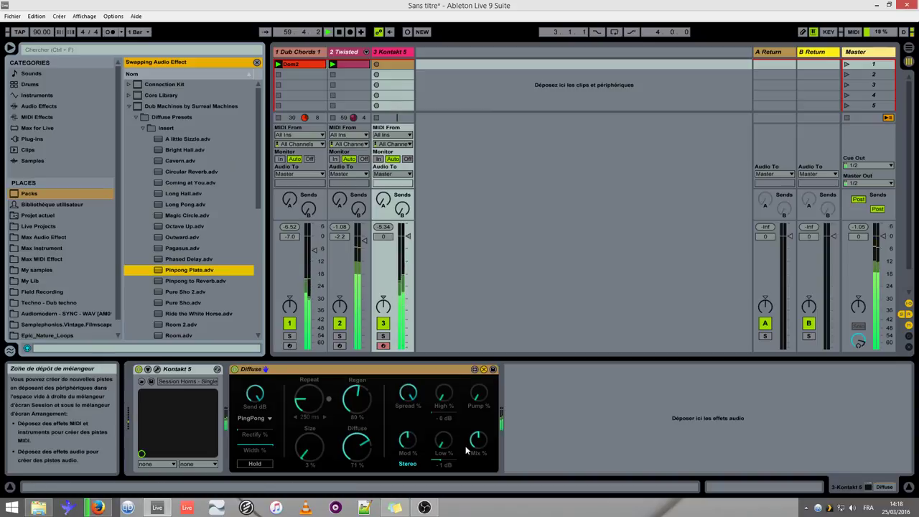
Step: Raise the Diffuse mix, try the presets Room 2.adv, Magic Circle.adv and Cavern.adv, and finish on A little Sizzle.adv
left_click_drag(477, 442, 477, 400)
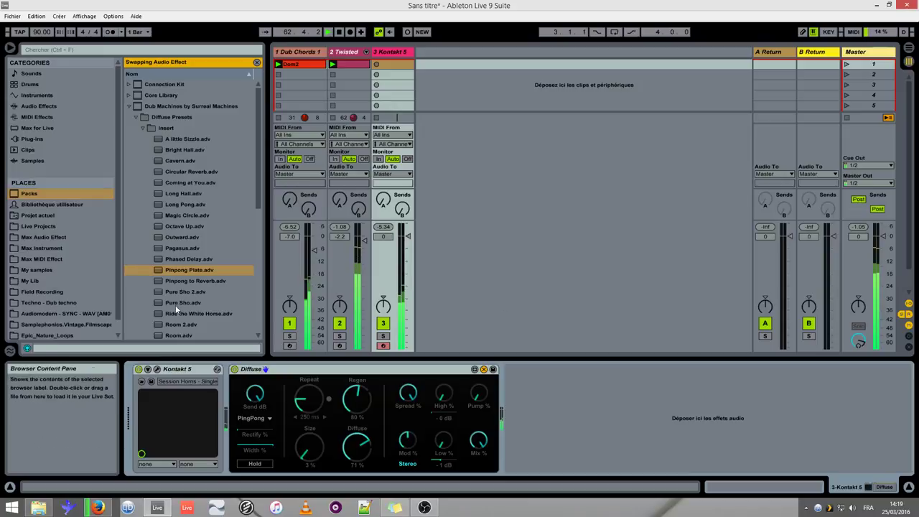
scroll(206, 311, "down", 2)
left_click(188, 281)
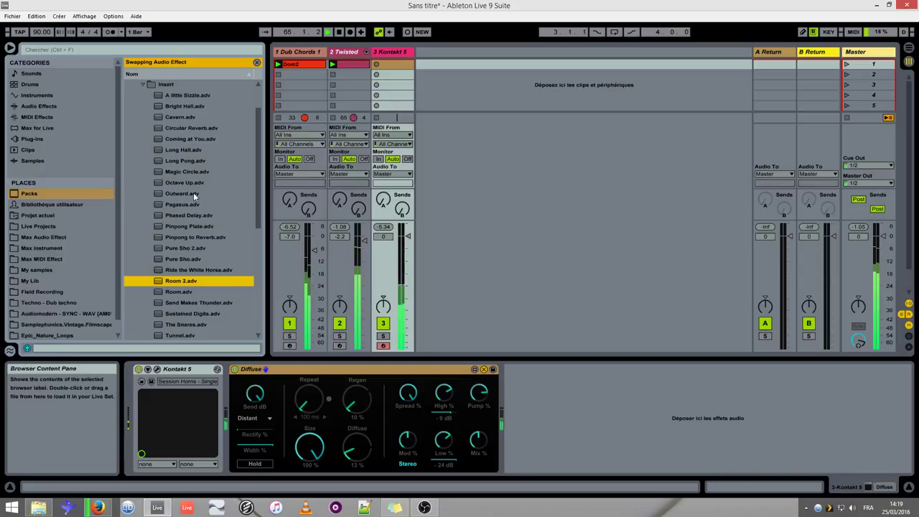
left_click(187, 172)
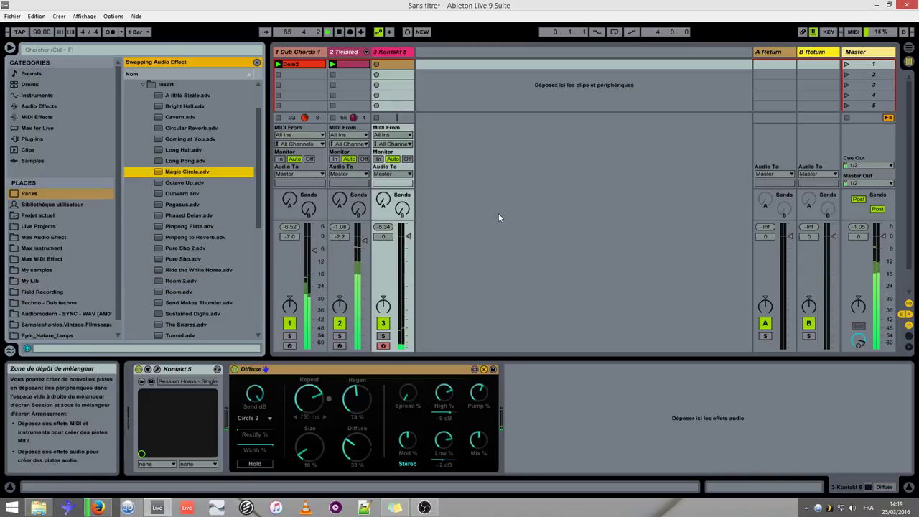
left_click(188, 118)
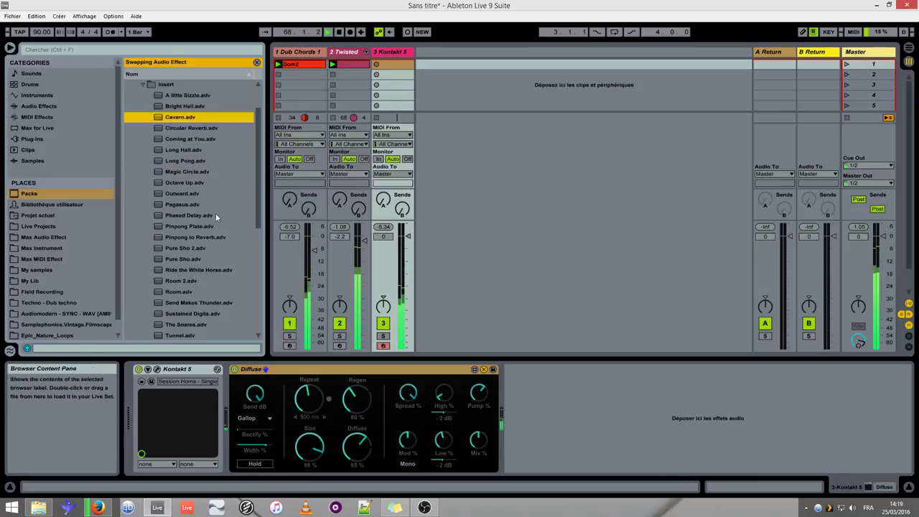
left_click(188, 95)
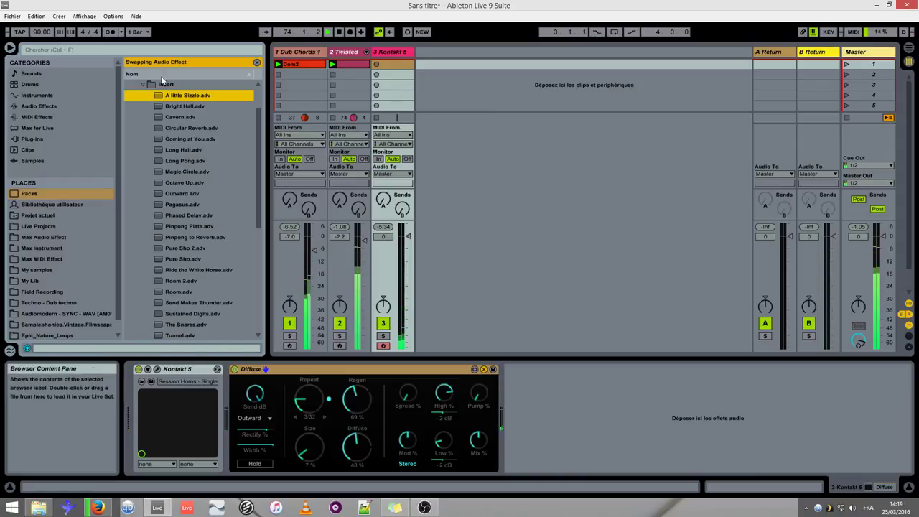
Step: Load the Magnetic insert preset 201 Old.adv from the Dub Machines pack onto return track A
left_click(143, 84)
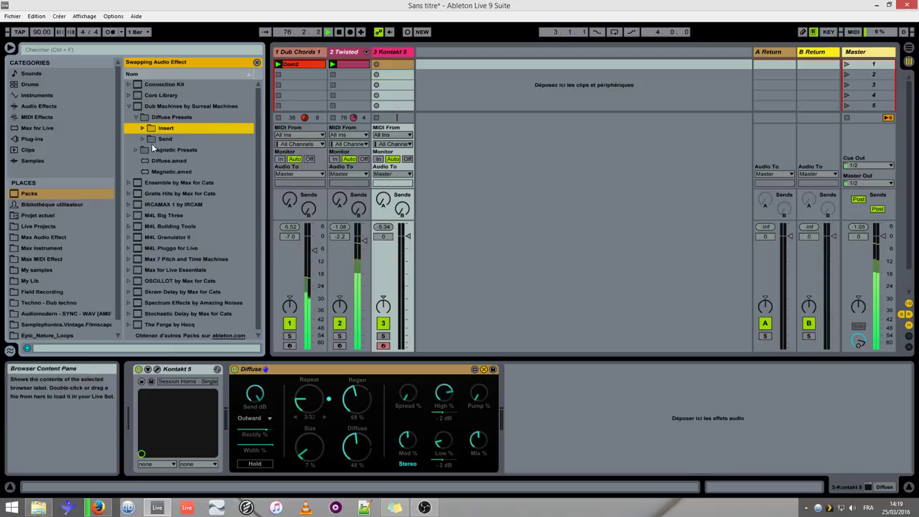
left_click(135, 117)
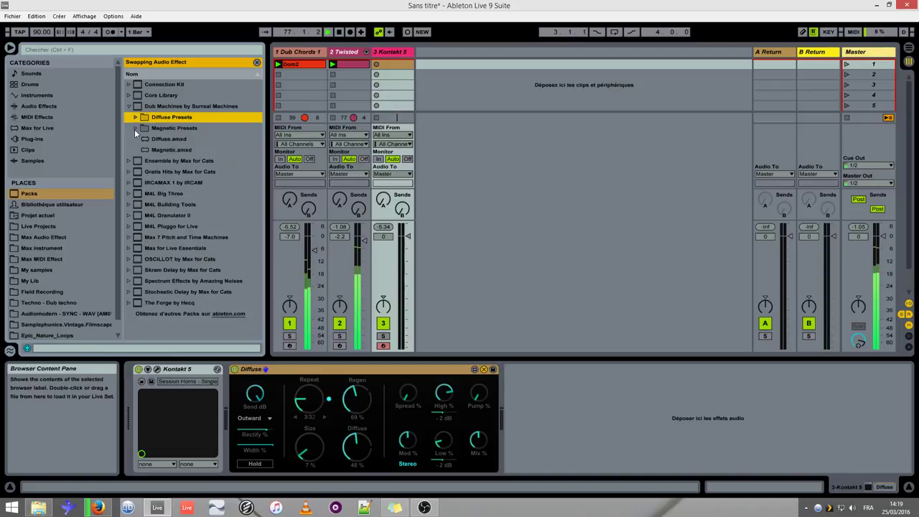
left_click(135, 129)
left_click(143, 139)
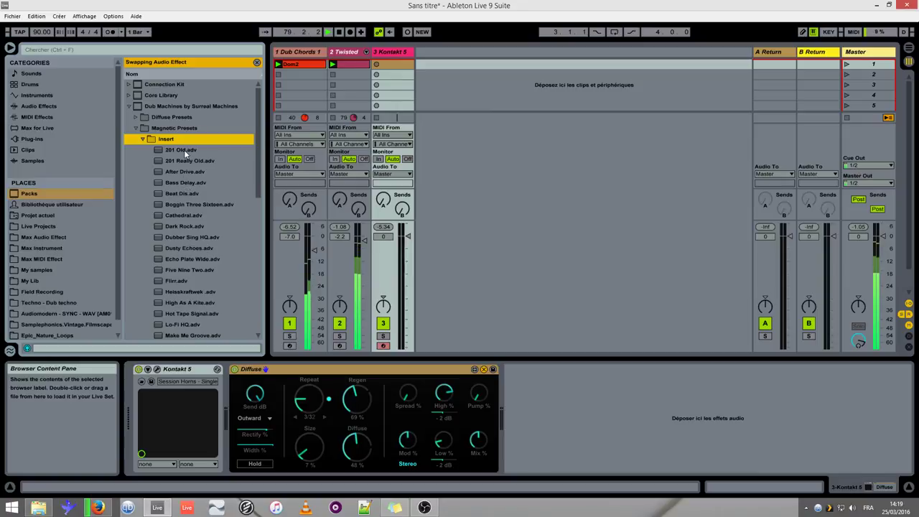
left_click_drag(185, 151, 786, 111)
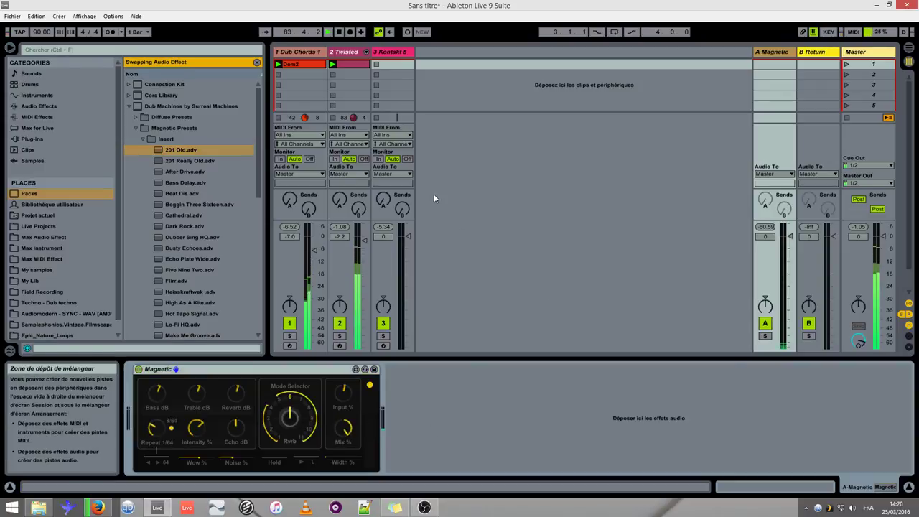
Step: Arm the Kontakt 5 track with its send A raised, and swap the return's Magnetic preset for Dusty Echoes.adv
left_click(383, 345)
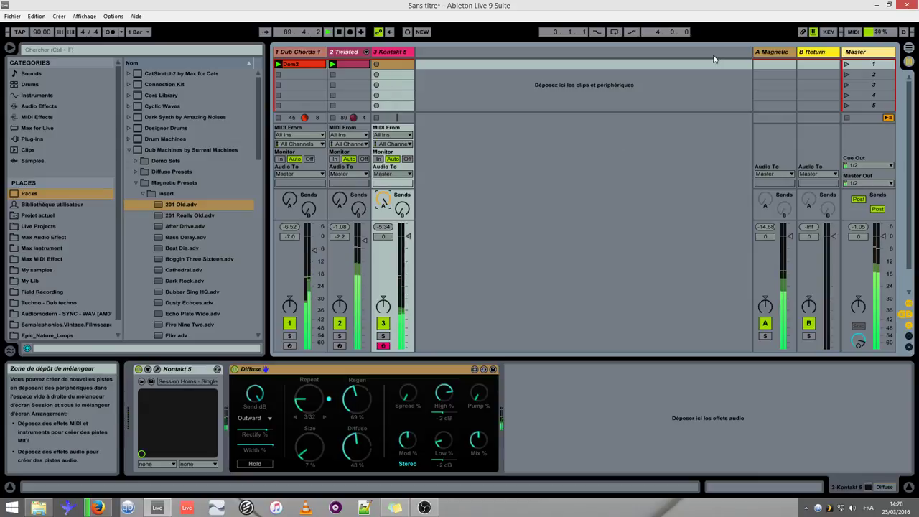
left_click(773, 60)
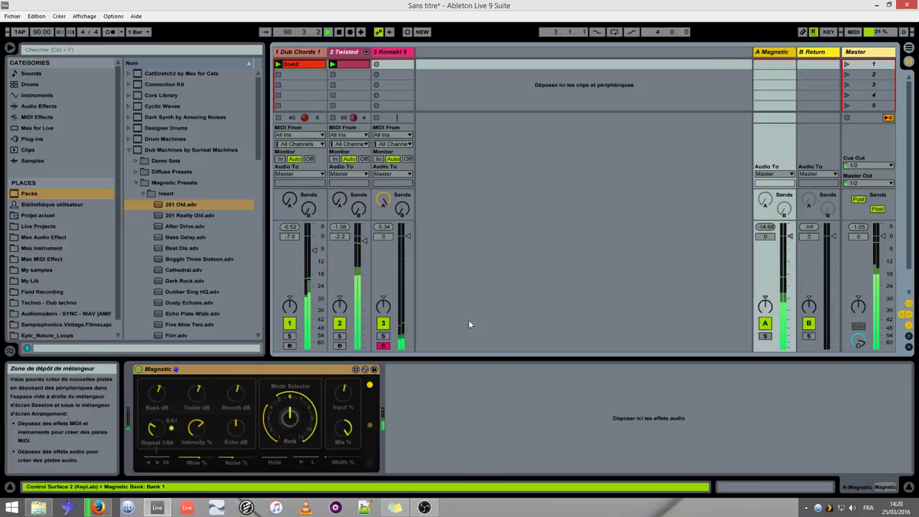
left_click(365, 370)
left_click(188, 249)
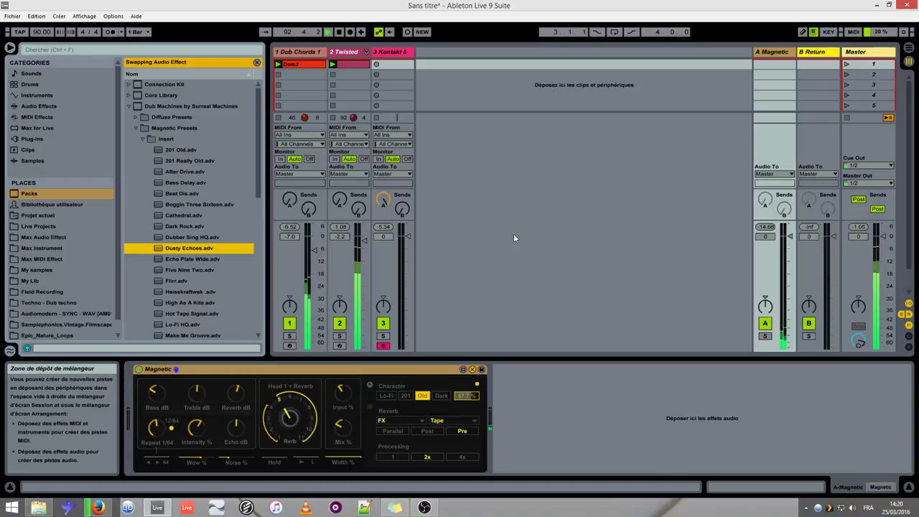
key("Left")
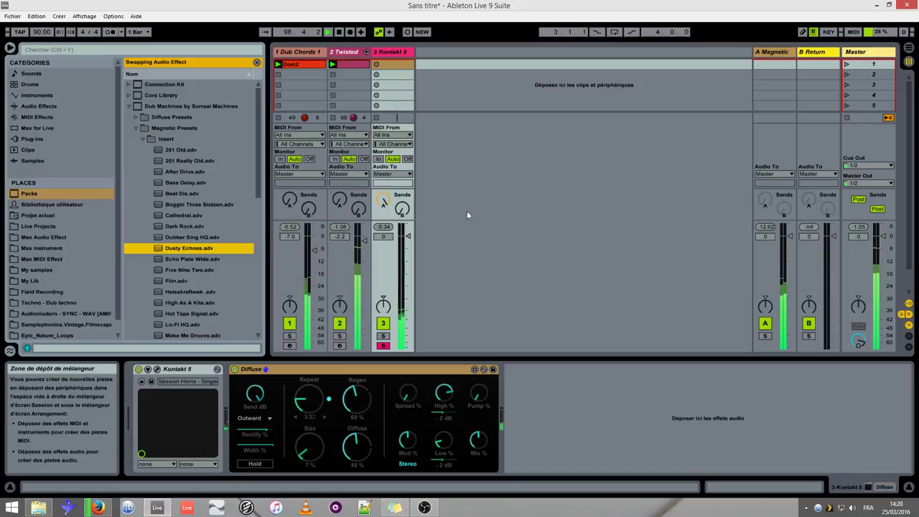
Step: Insert an Auto Filter between Kontakt and Diffuse and lower the Kontakt track's send to return A
left_click(39, 106)
left_click(156, 105)
mouse_move(211, 145)
left_mouse_down()
mouse_move(380, 252)
mouse_move(499, 301)
mouse_move(535, 372)
mouse_move(235, 408)
mouse_move(229, 395)
left_mouse_up()
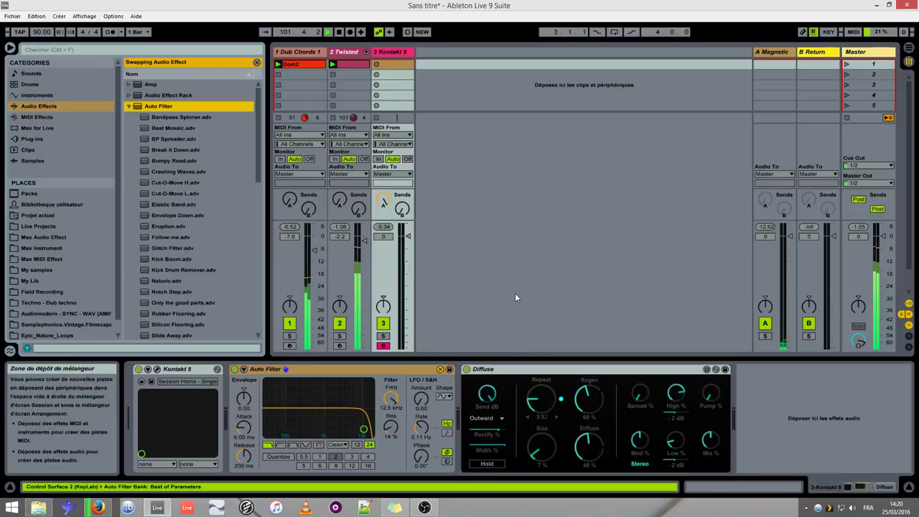
left_click_drag(383, 201, 384, 233)
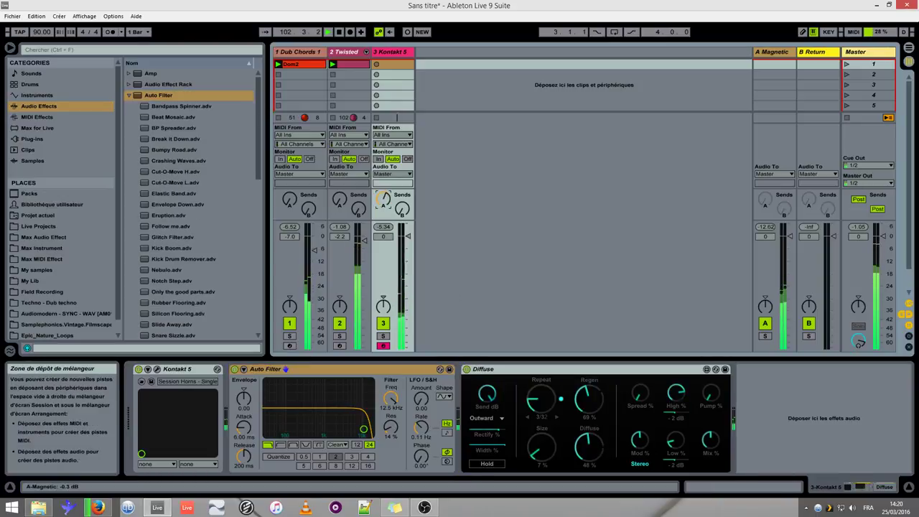
Step: Set the Auto Filter cutoff to 2.43 kHz with 12 % resonance, and use the PRD circuit with 6.86 dB drive
left_click_drag(364, 430, 380, 414)
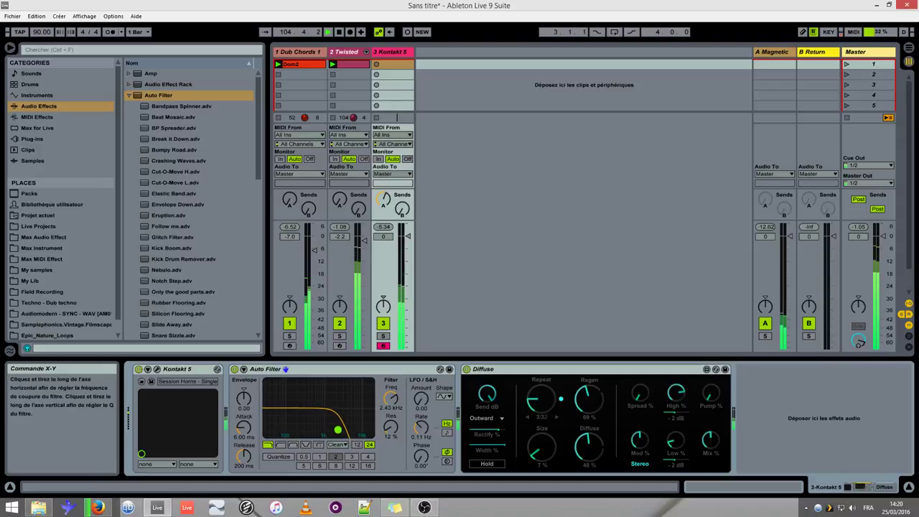
left_click(337, 445)
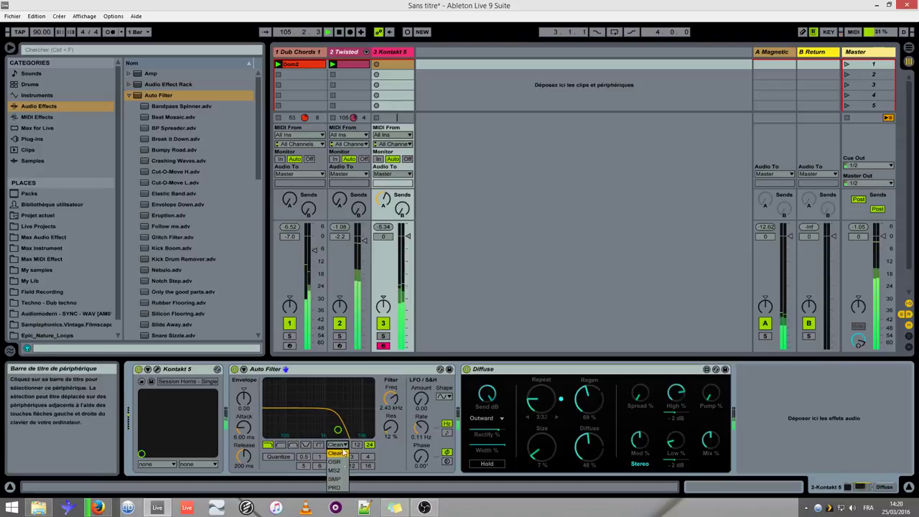
left_click(335, 488)
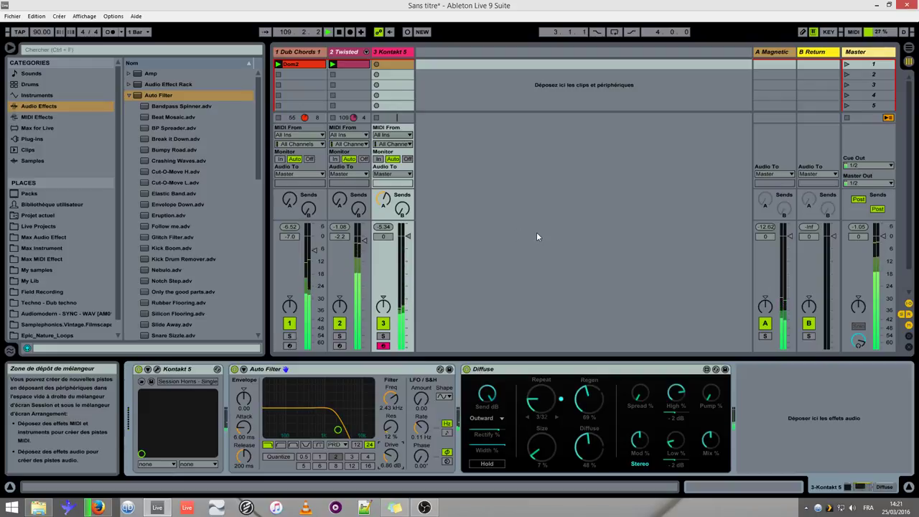
Step: Delete Diffuse from the Kontakt track and add the 2C-B2 reverb plug-in after Auto Filter
right_click(510, 370)
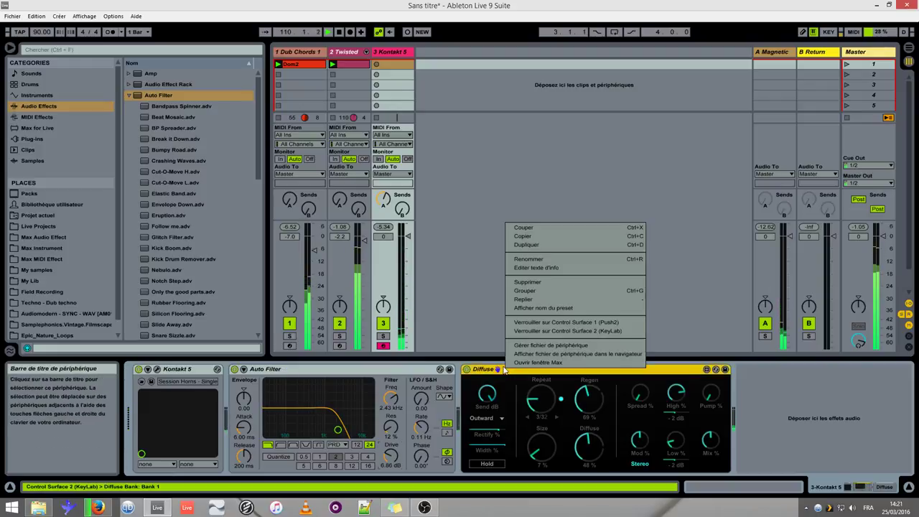
left_click(527, 283)
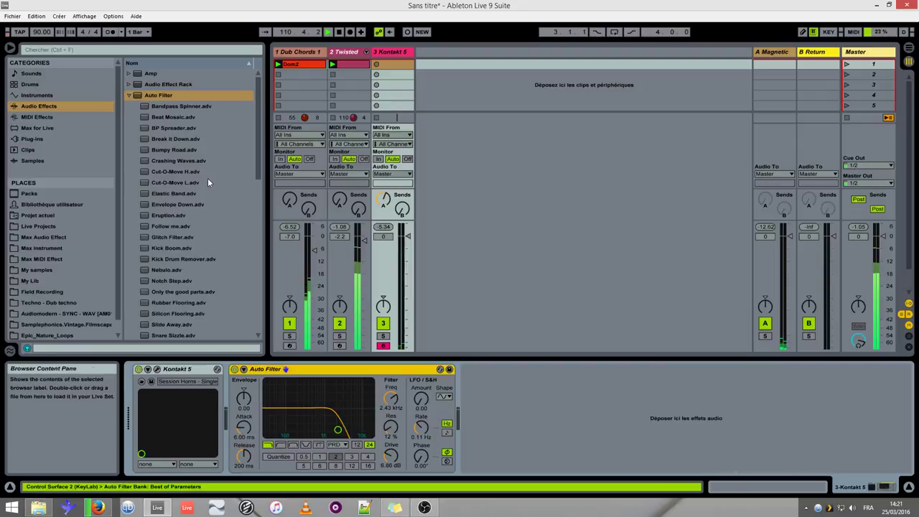
left_click(35, 138)
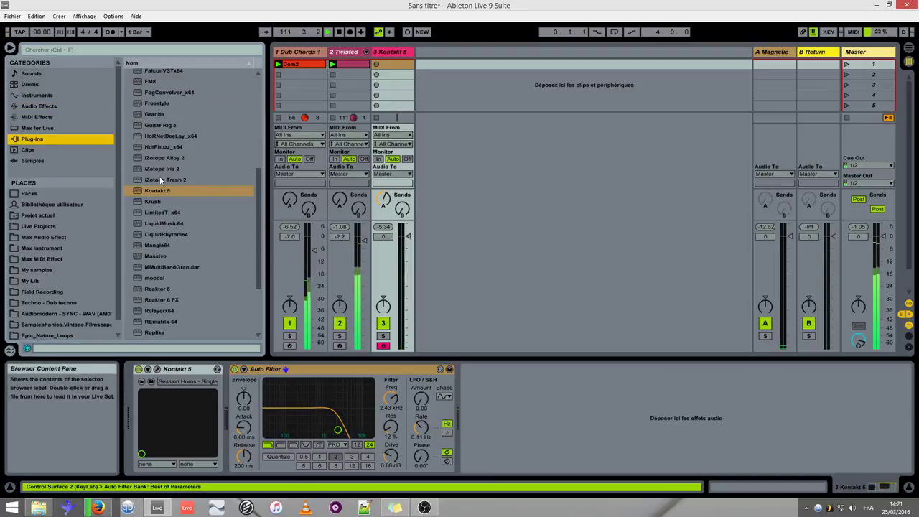
left_click_drag(255, 177, 276, 85)
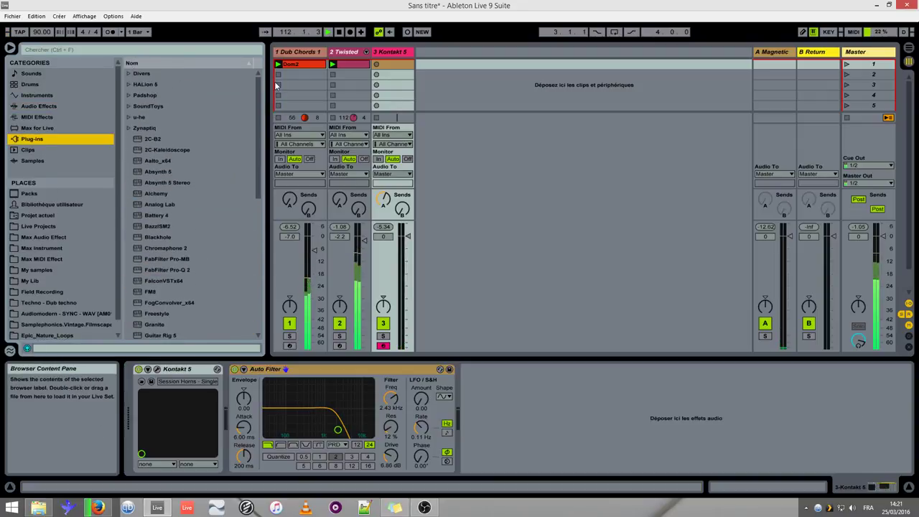
left_click(171, 140)
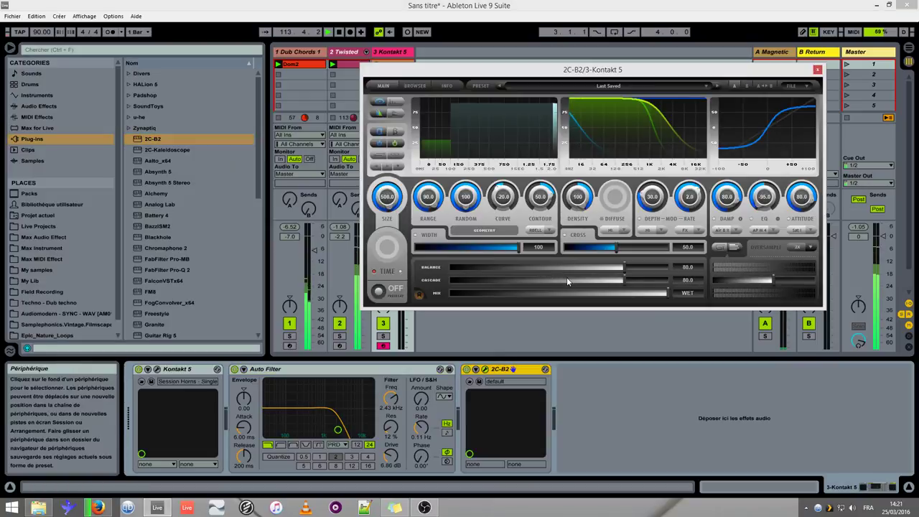
Step: Set the 2C-B2 mix to 28.7 and load the Dual Engine, D2 Early Late preset Bed And Breakfast
left_click(417, 85)
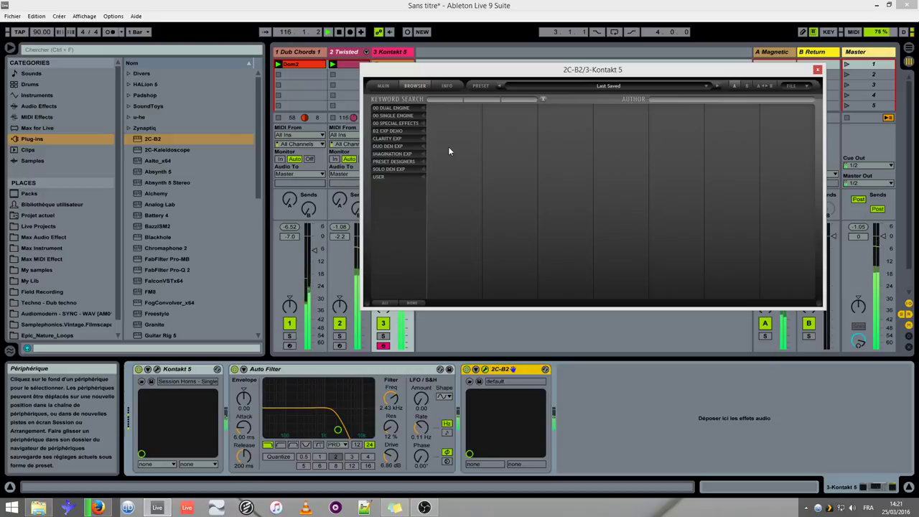
left_click(382, 87)
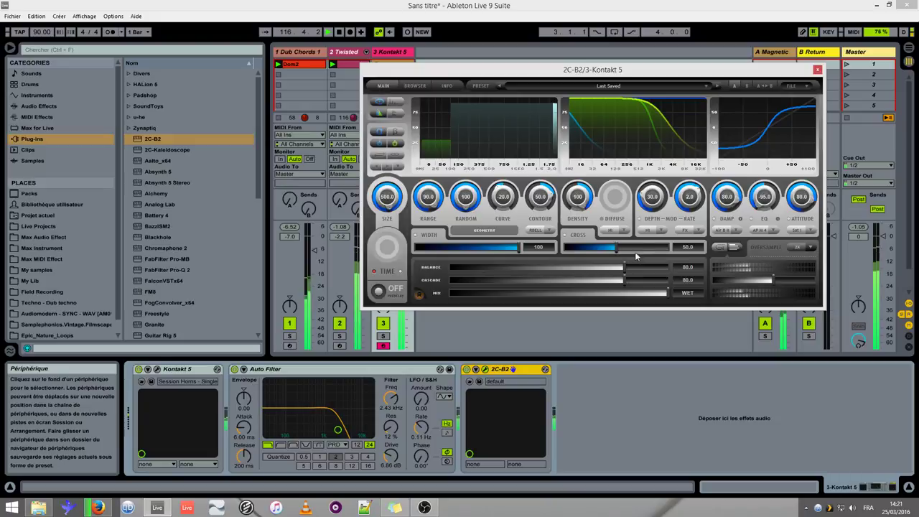
left_click_drag(668, 295, 511, 305)
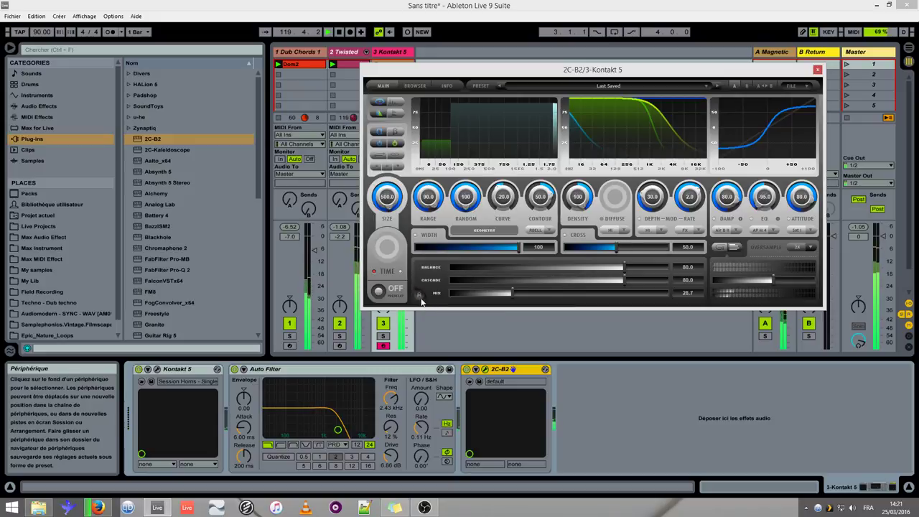
left_click(417, 86)
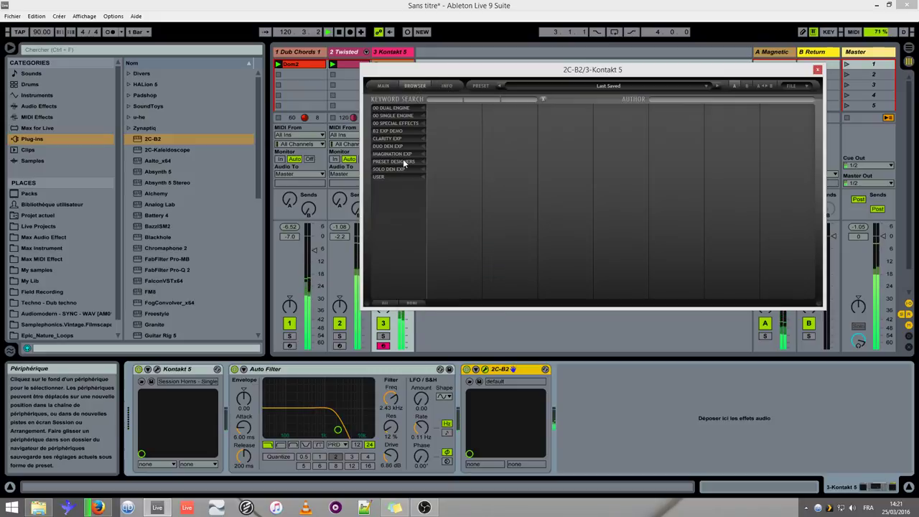
left_click(397, 110)
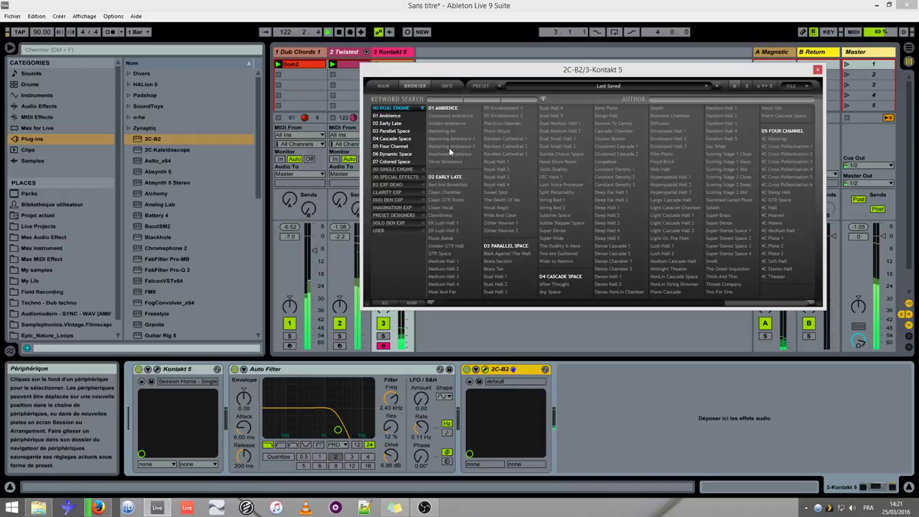
left_click(394, 124)
left_click(443, 117)
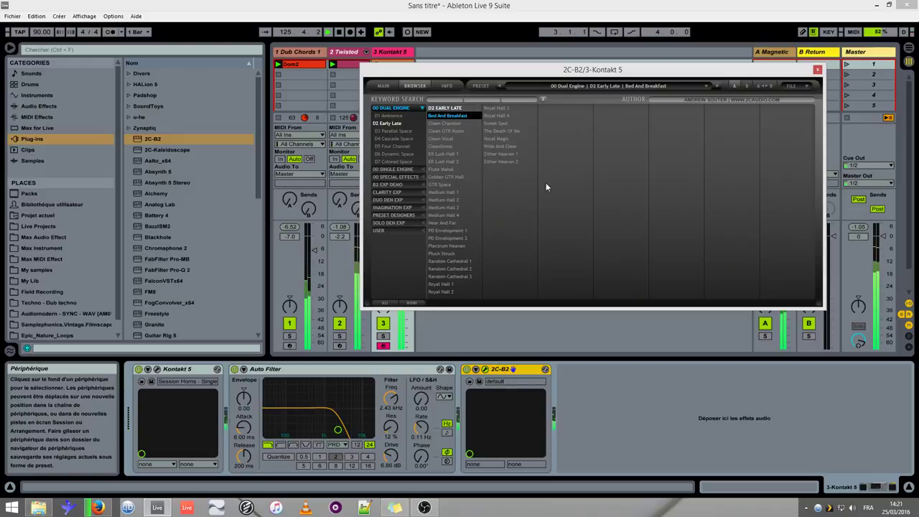
Step: Try Upright Bass A from the Duo Den Exp, DD8 Instrument presets in 2C-B2, and load Trumpet Space instead
left_click(389, 200)
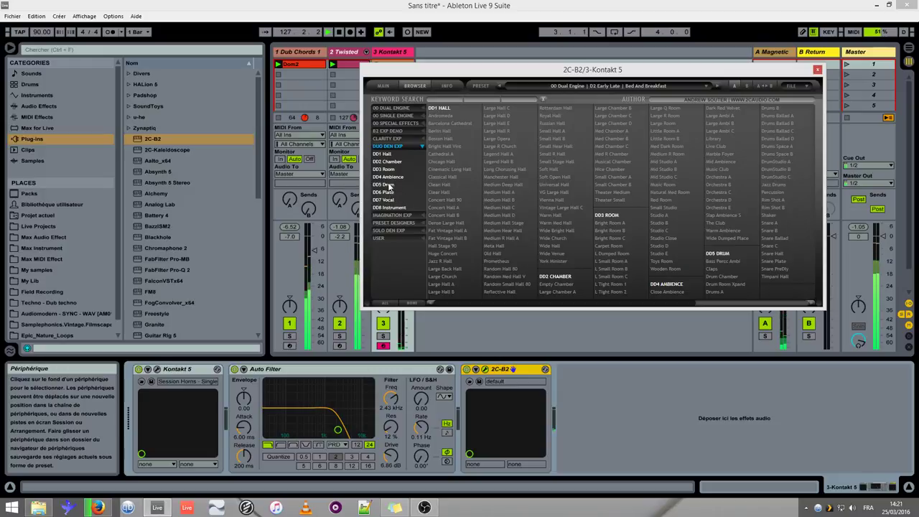
left_click(393, 179)
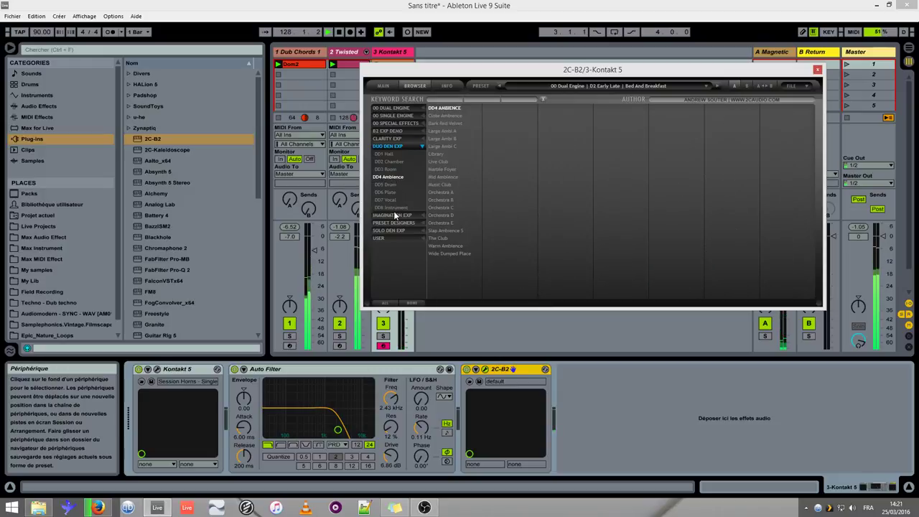
left_click(393, 209)
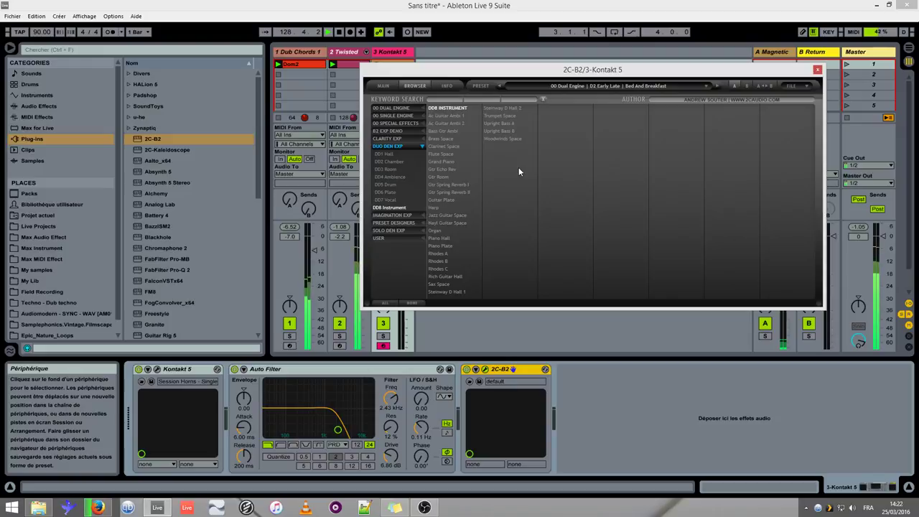
left_click(503, 124)
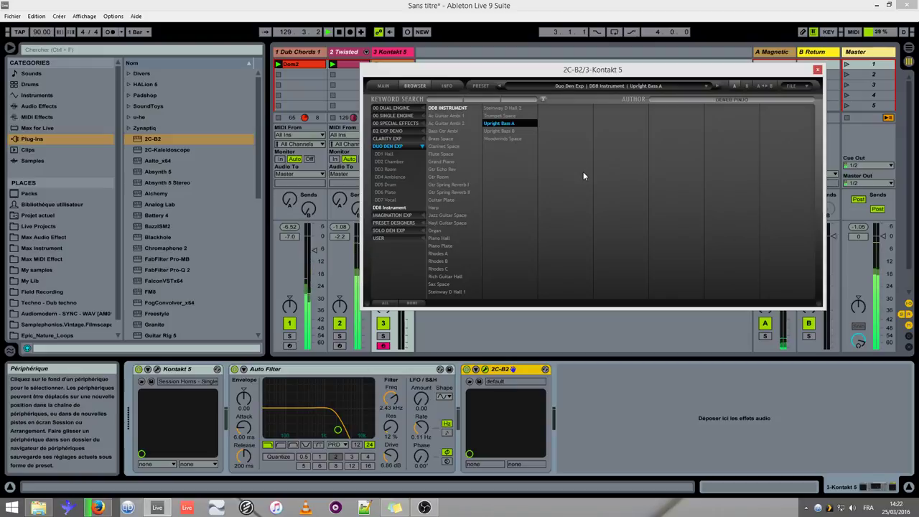
left_click(522, 115)
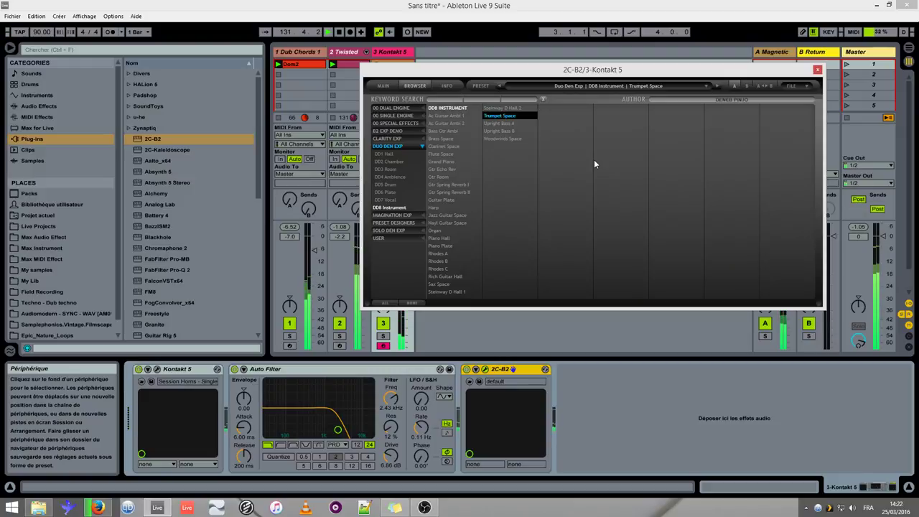
Step: Set the 2C-B2 mix to 35.3, close its window, and lower the Auto Filter cutoff to 1.10 kHz
left_click(383, 85)
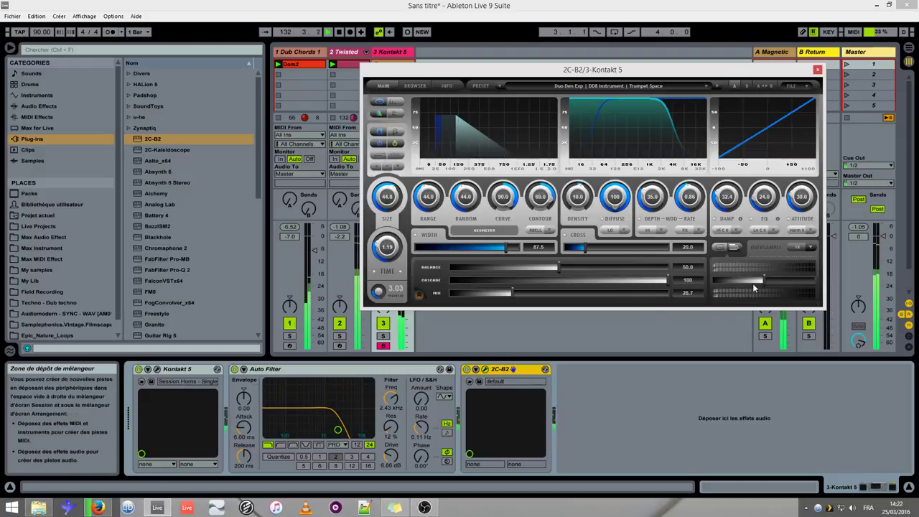
left_click_drag(512, 293, 563, 300)
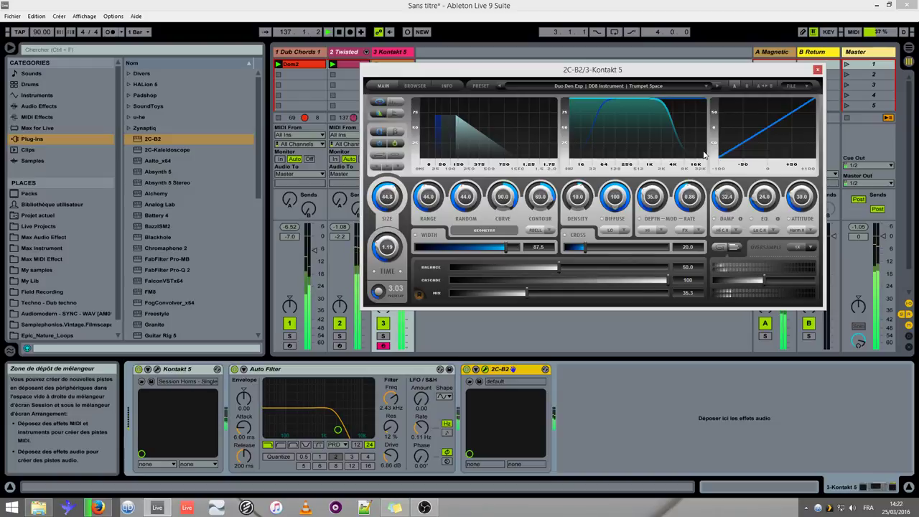
left_click(818, 69)
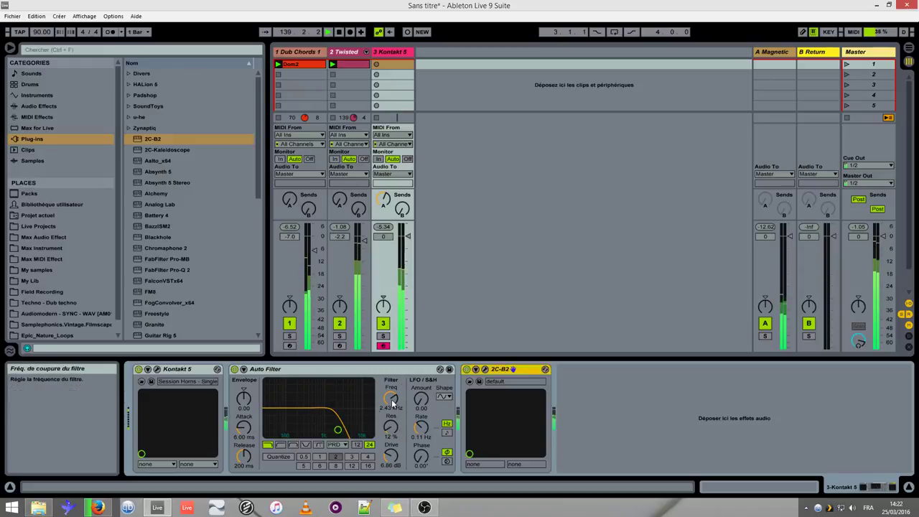
mouse_move(394, 401)
left_mouse_down()
mouse_move(394, 430)
mouse_move(390, 405)
left_mouse_up()
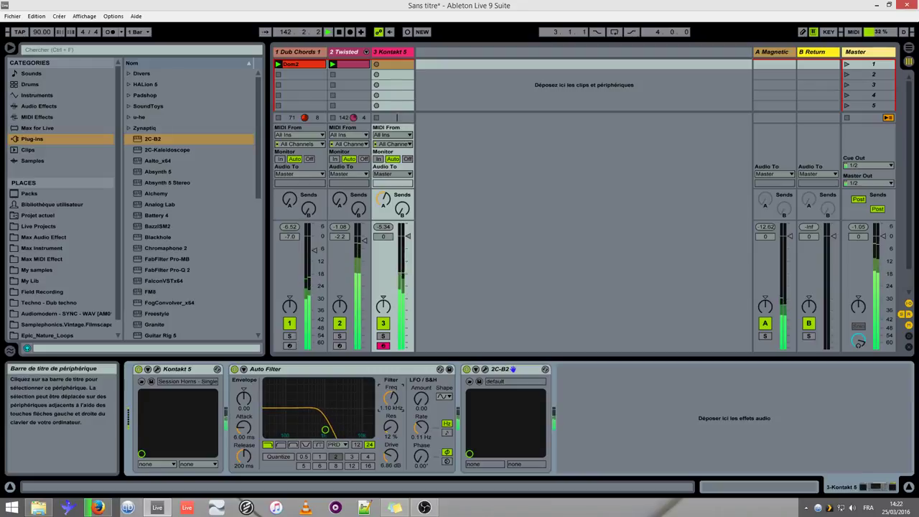